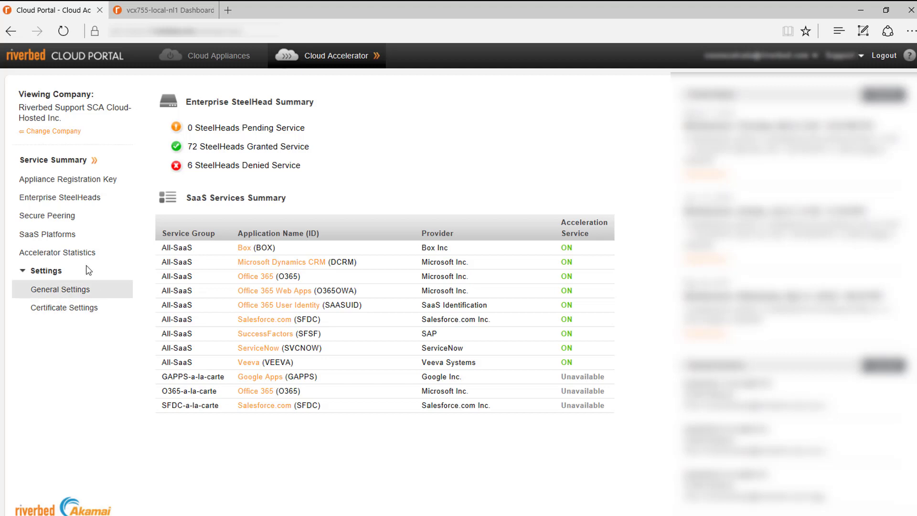
Go to SaaS Platforms and scroll to the Cloud-Hosted Proxy Certificate Authority section.
{"action": "left_click", "coordinate": [63, 234]}
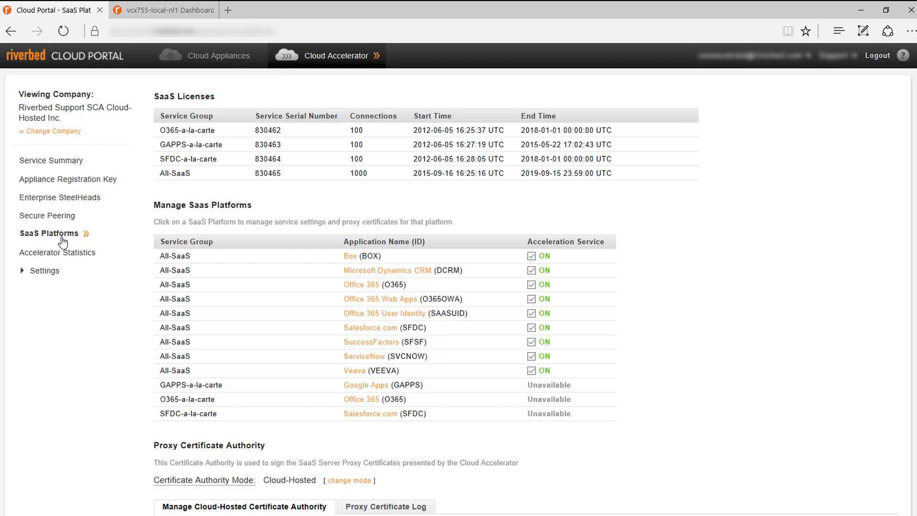
{"action": "left_click", "coordinate": [61, 242]}
{"action": "scroll", "coordinate": [113, 374], "scroll_direction": "down", "scroll_amount": 1}
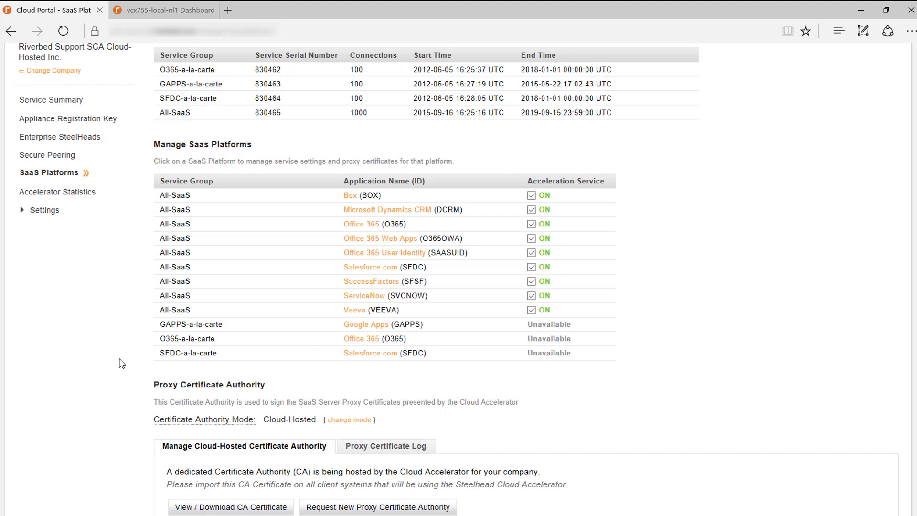
Open the downloaded RVBD TAC Cloud Hosted CA certificate and start installing it.
{"action": "left_click", "coordinate": [235, 509]}
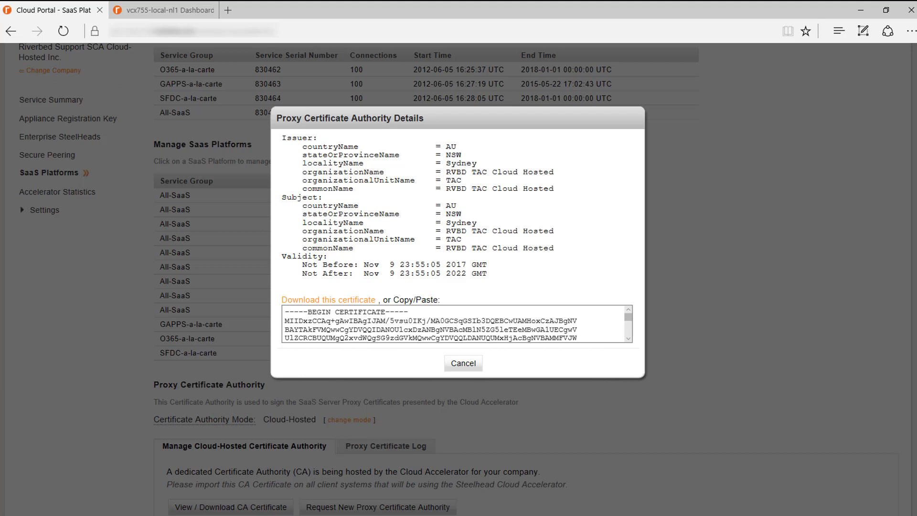
{"action": "left_click", "coordinate": [495, 302]}
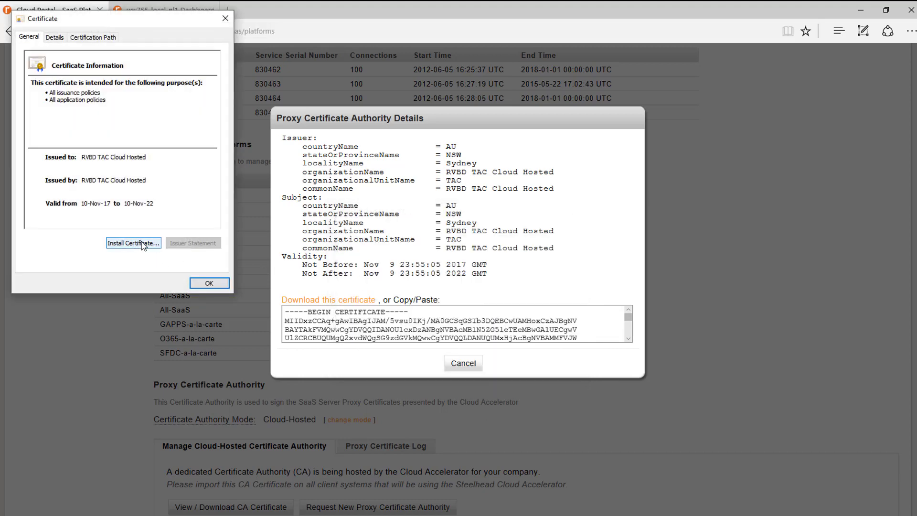
{"action": "left_click", "coordinate": [141, 244]}
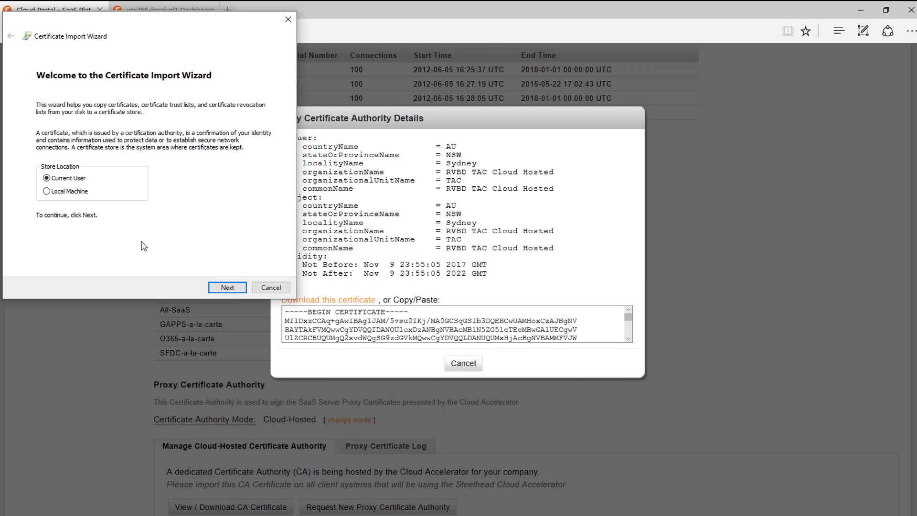
Import the certificate into the Trusted Root Certification Authorities store and acknowledge the success message.
{"action": "left_click", "coordinate": [225, 288]}
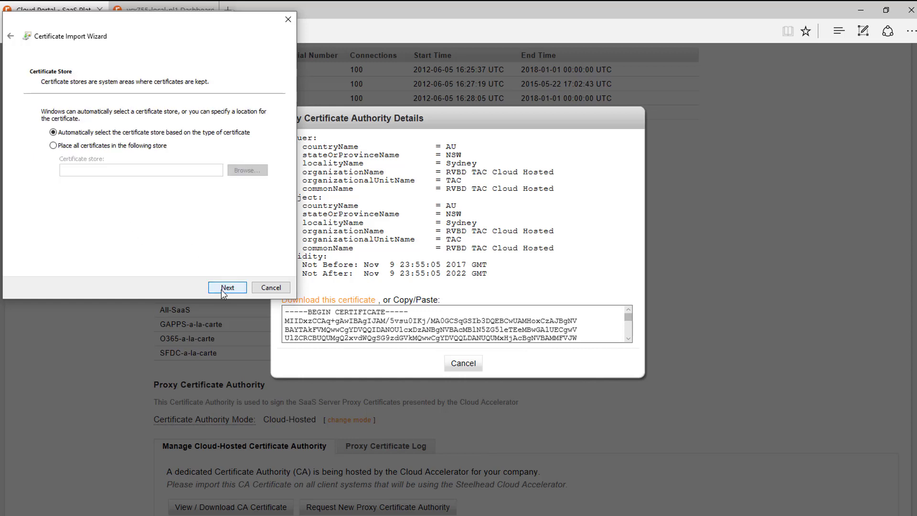
{"action": "left_click", "coordinate": [136, 145]}
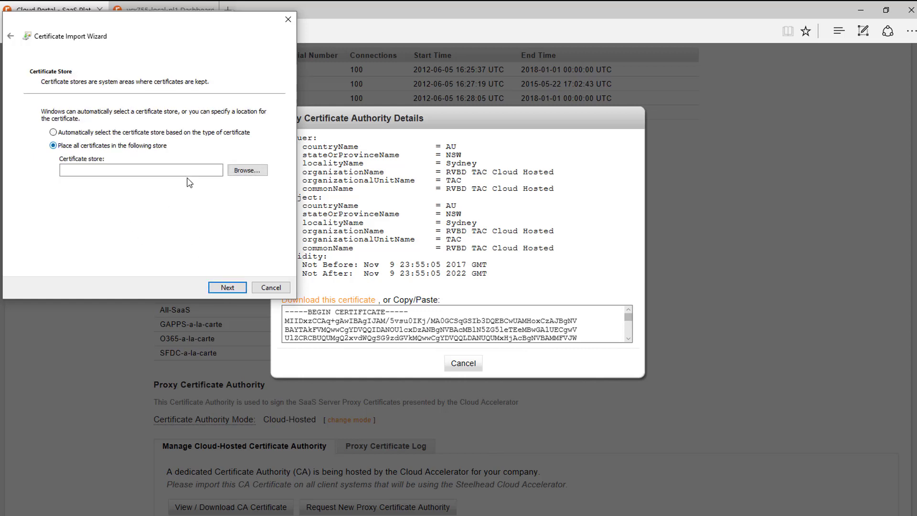
{"action": "left_click", "coordinate": [242, 170]}
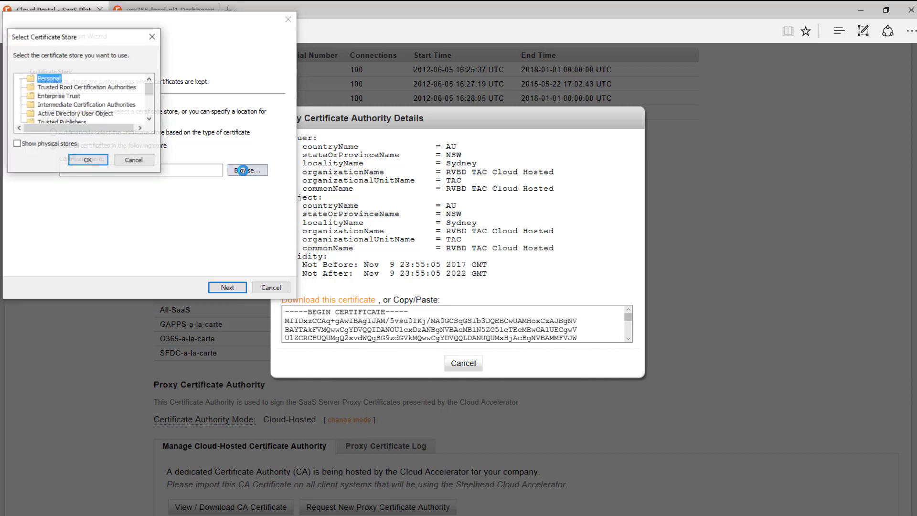
{"action": "left_click", "coordinate": [93, 88]}
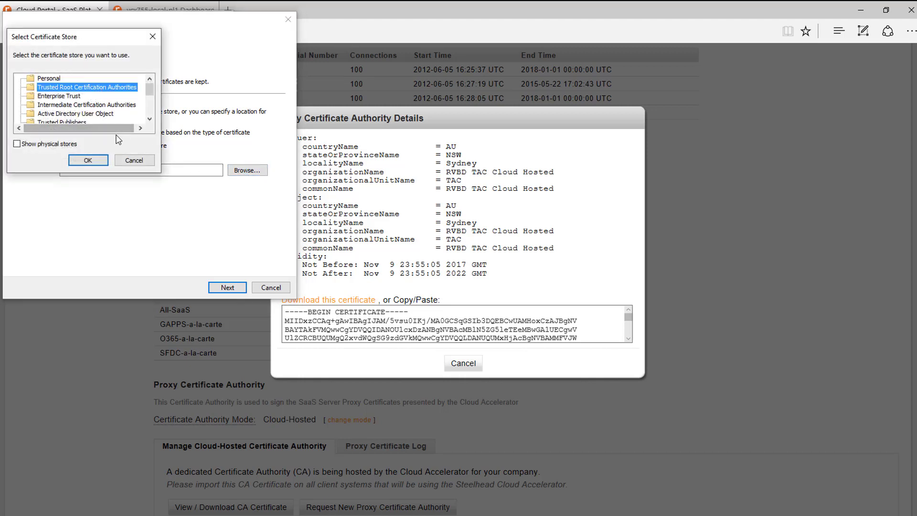
{"action": "left_click", "coordinate": [89, 161]}
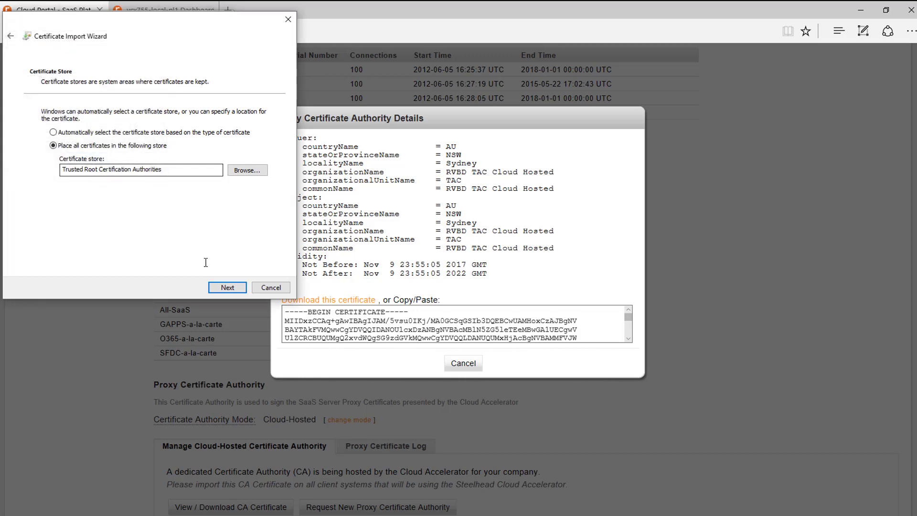
{"action": "left_click", "coordinate": [225, 288]}
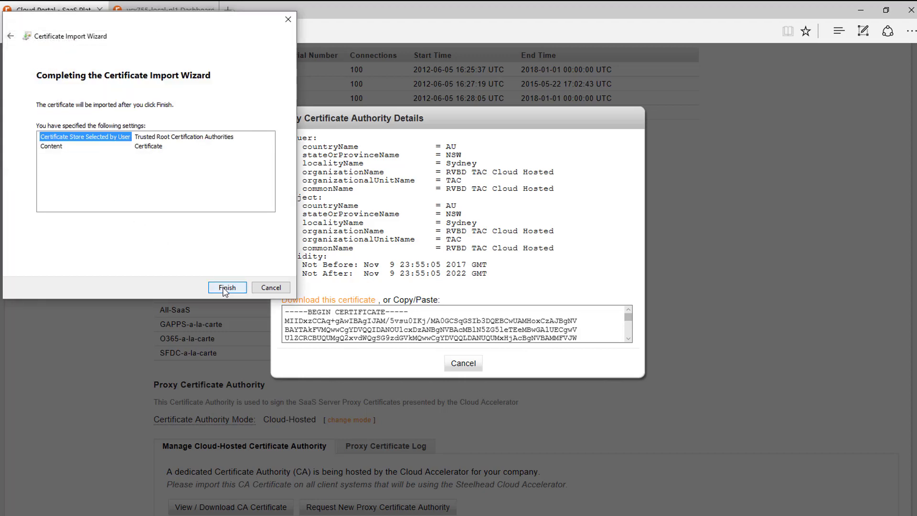
{"action": "left_click", "coordinate": [223, 288]}
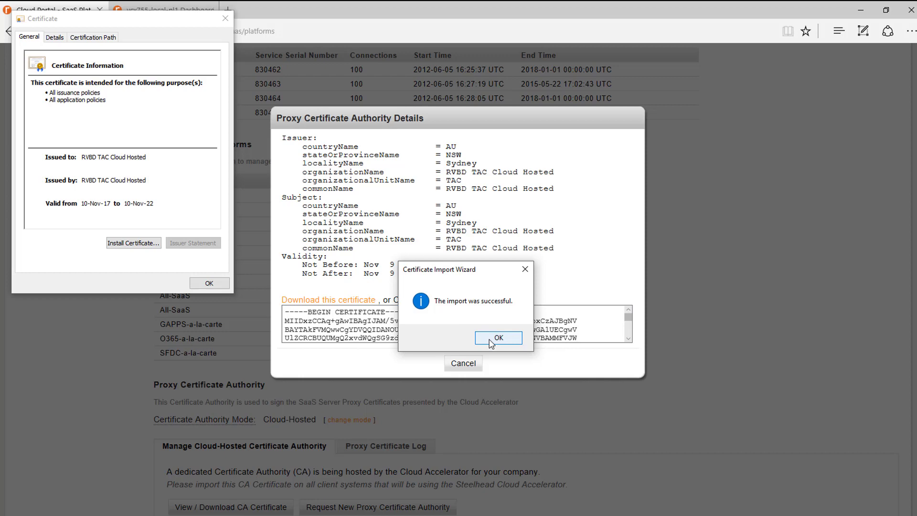
{"action": "left_click", "coordinate": [491, 340]}
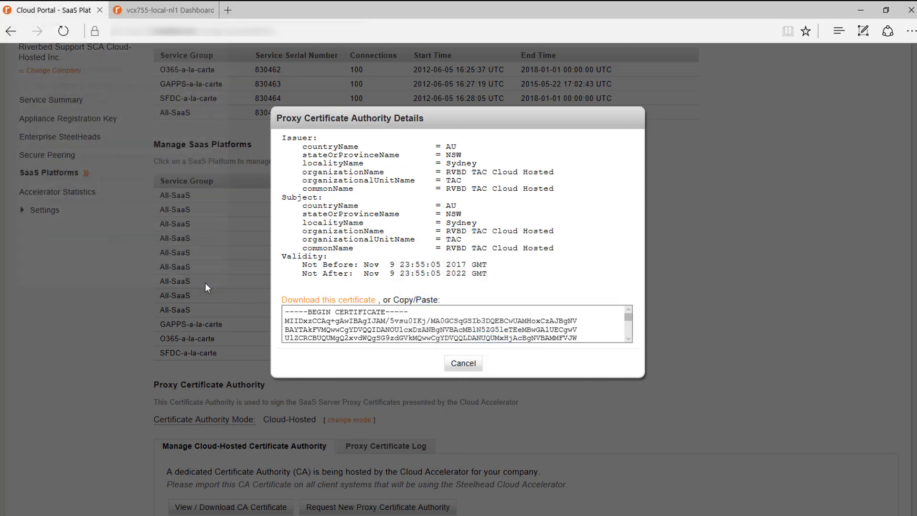
Close the Certificate and Proxy CA Details dialogs, then open the Office 365 platform details.
{"action": "left_click", "coordinate": [206, 283]}
{"action": "left_click", "coordinate": [470, 365]}
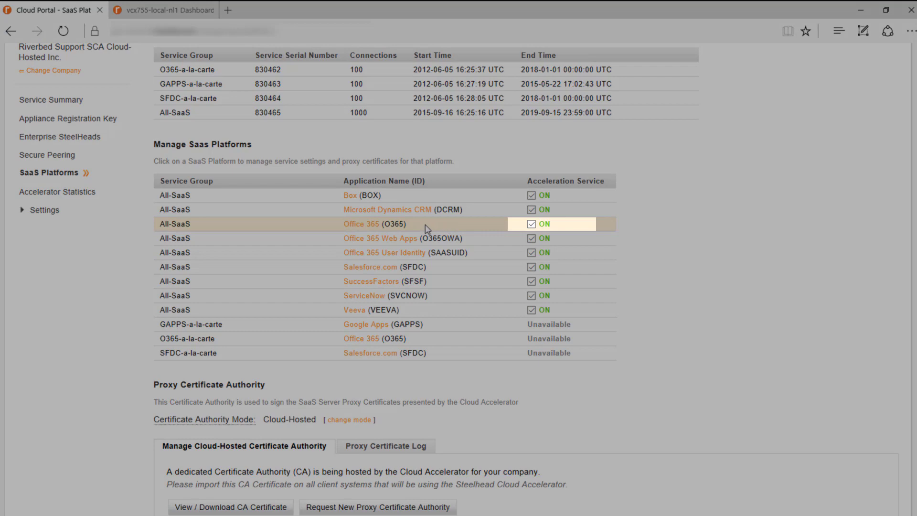
{"action": "left_click", "coordinate": [377, 222]}
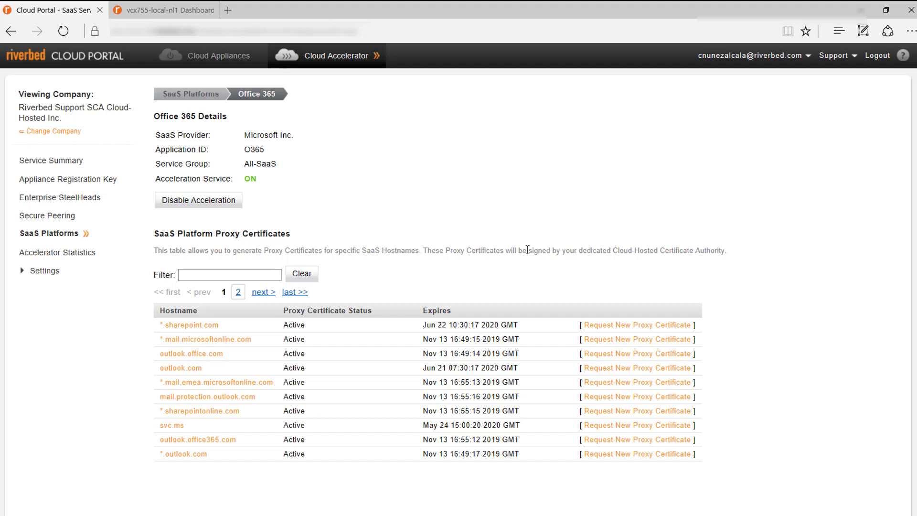
Request and confirm a new proxy certificate for *.sharepoint.com.
{"action": "left_click", "coordinate": [604, 325]}
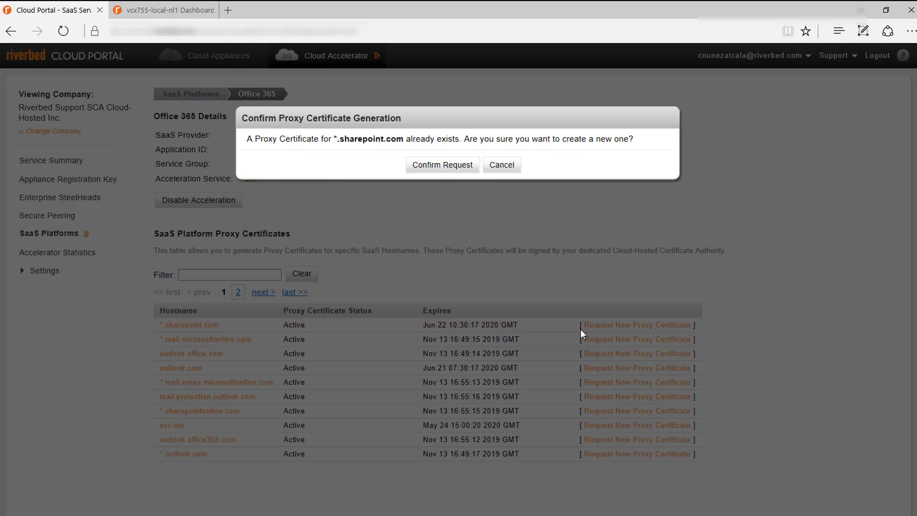
{"action": "left_click", "coordinate": [448, 165]}
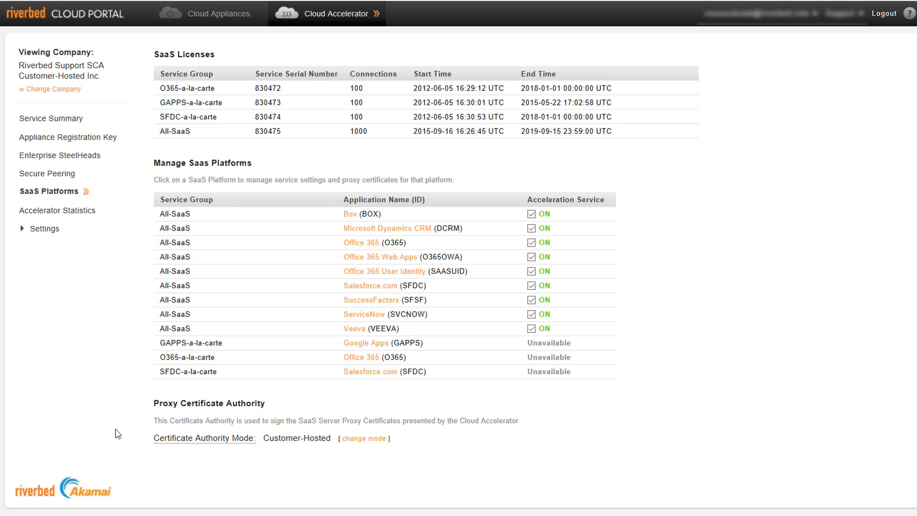
Check Settings > Certificate Settings, then return to the SaaS Platforms list.
{"action": "left_click", "coordinate": [46, 231]}
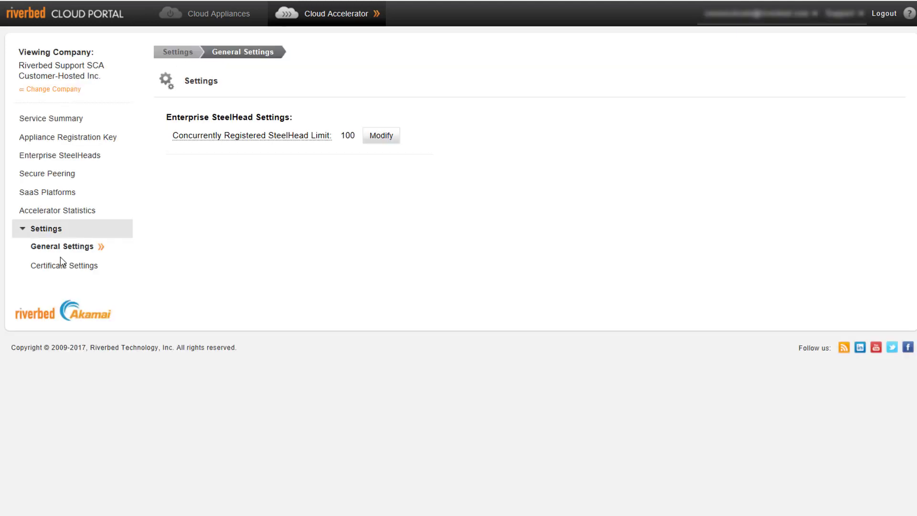
{"action": "left_click", "coordinate": [65, 265]}
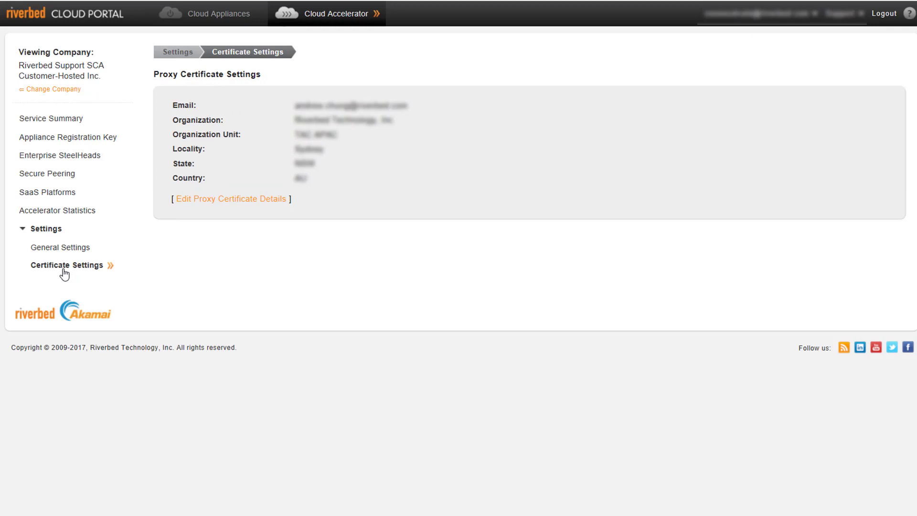
{"action": "left_click", "coordinate": [53, 193]}
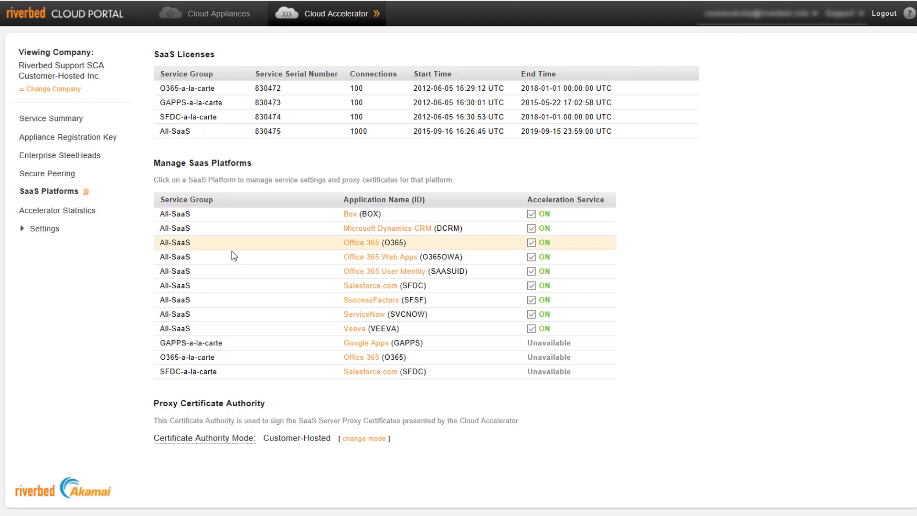
Open SuccessFactors and scroll to Step 3: Upload Signed Certificate for its pending CSRs.
{"action": "left_click", "coordinate": [361, 301]}
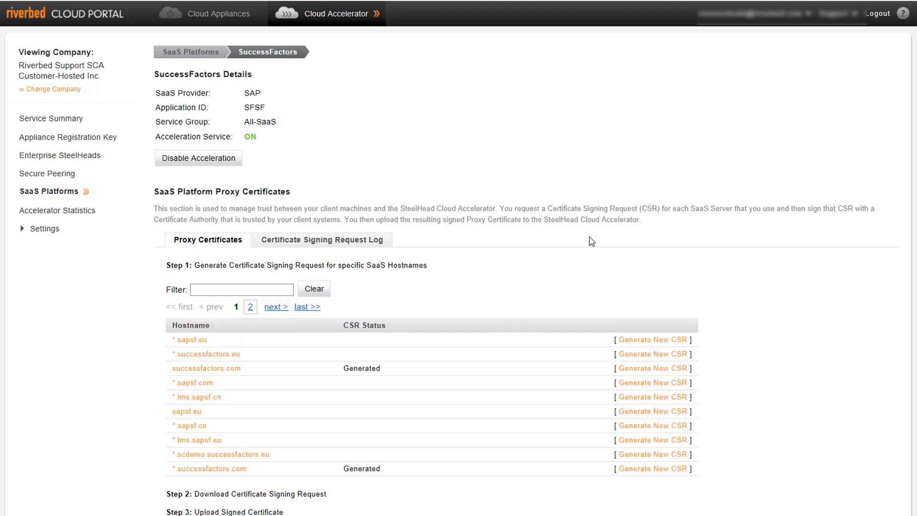
{"action": "scroll", "coordinate": [591, 241], "scroll_direction": "down", "scroll_amount": 2}
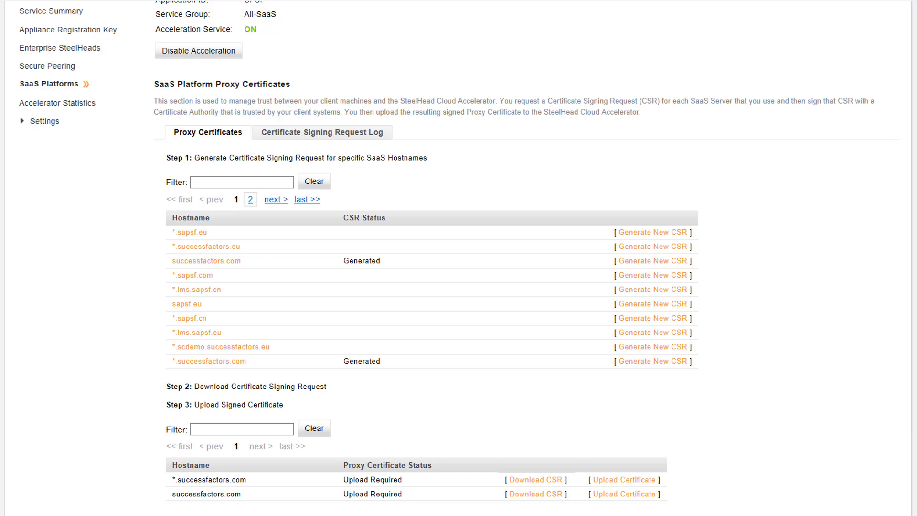
Open the Secure Peering page in the Cloud Portal.
{"action": "left_click", "coordinate": [66, 69]}
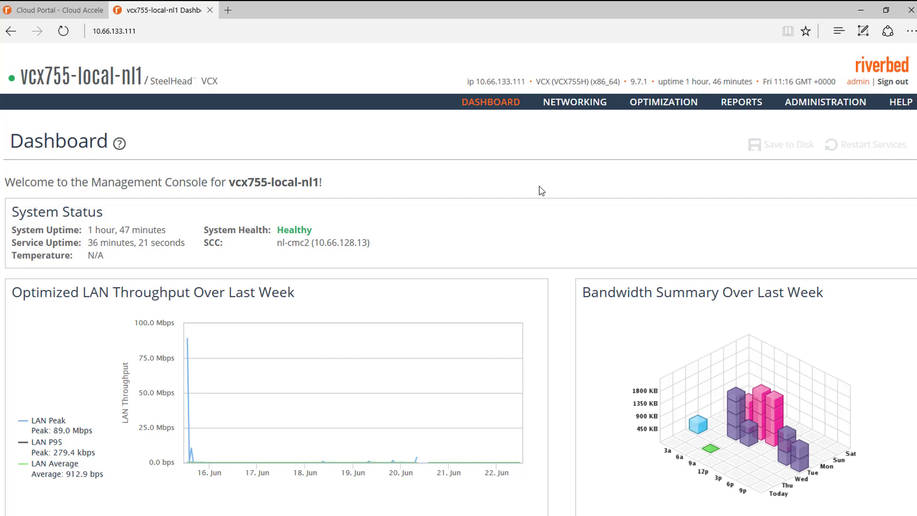
On Optimization > HTTP, enable SaaS User Identity (Office 365) and apply the settings.
{"action": "mouse_move", "coordinate": [669, 100]}
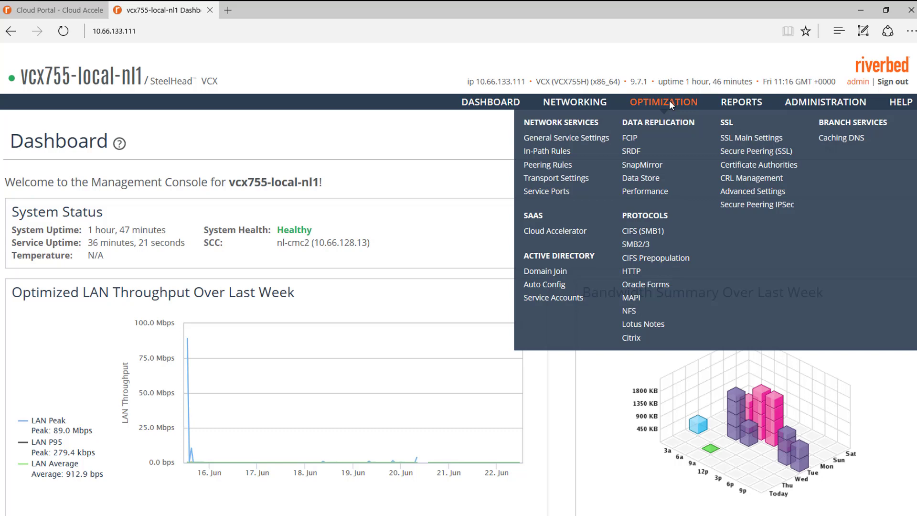
{"action": "left_click", "coordinate": [631, 272]}
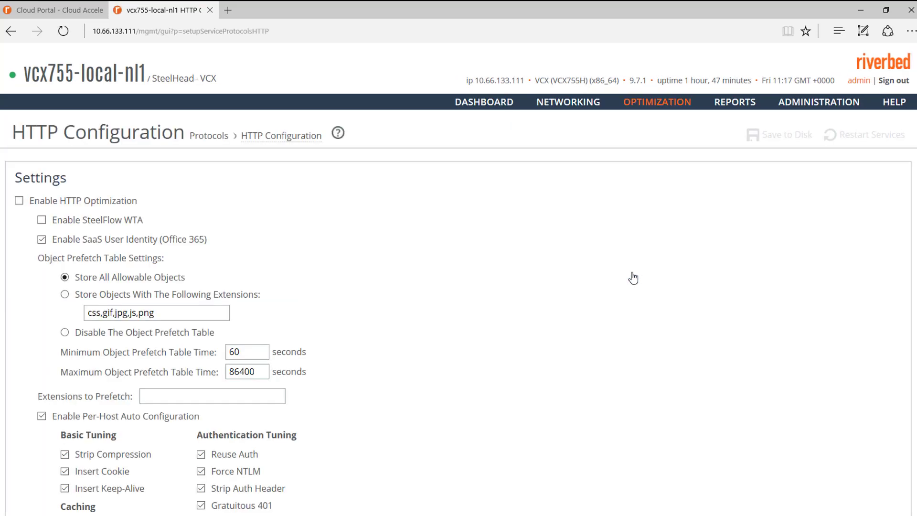
{"action": "left_click", "coordinate": [19, 202]}
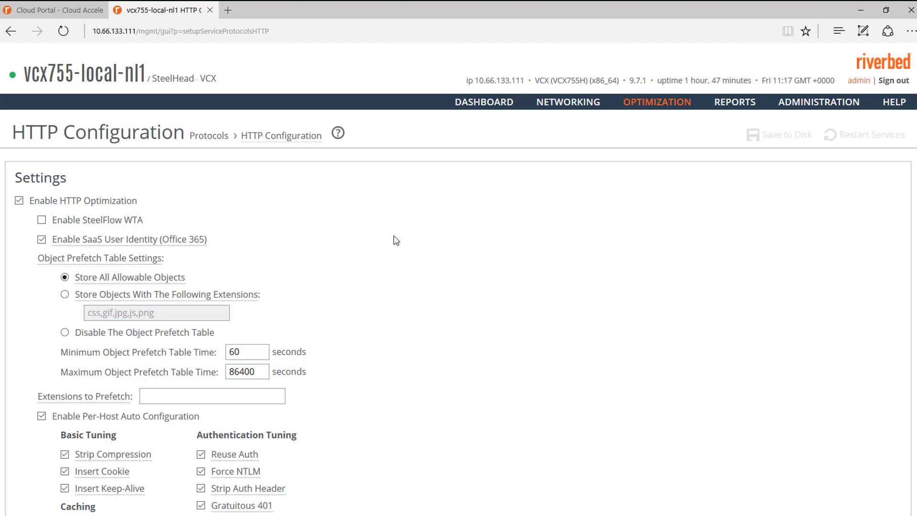
{"action": "scroll", "coordinate": [396, 238], "scroll_direction": "down", "scroll_amount": 2}
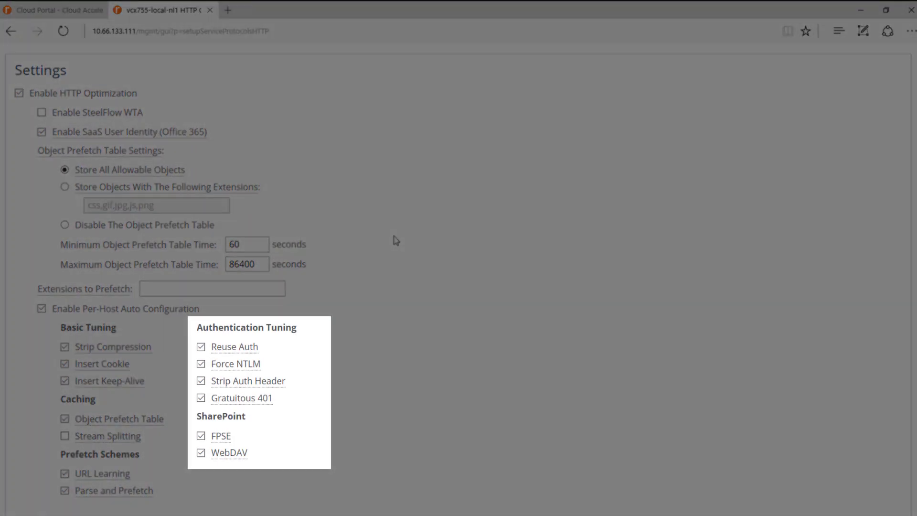
{"action": "scroll", "coordinate": [396, 240], "scroll_direction": "down", "scroll_amount": 6}
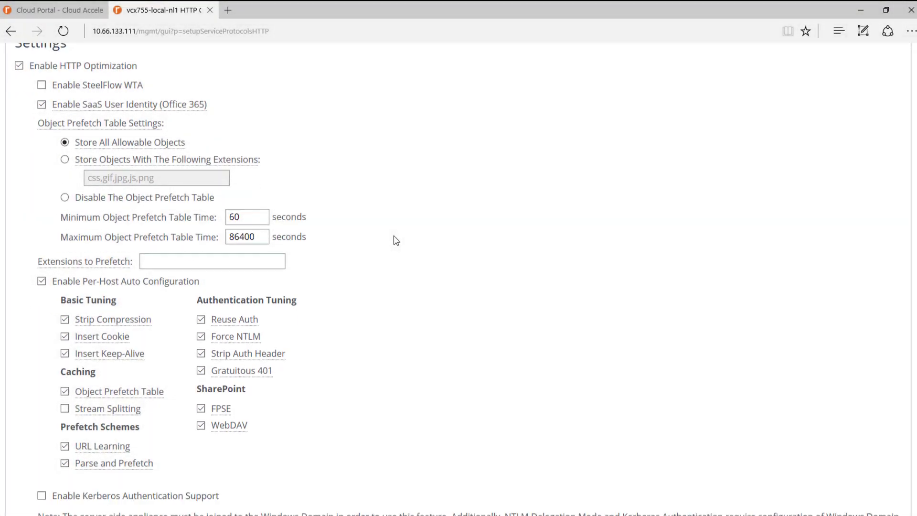
{"action": "left_click", "coordinate": [43, 284]}
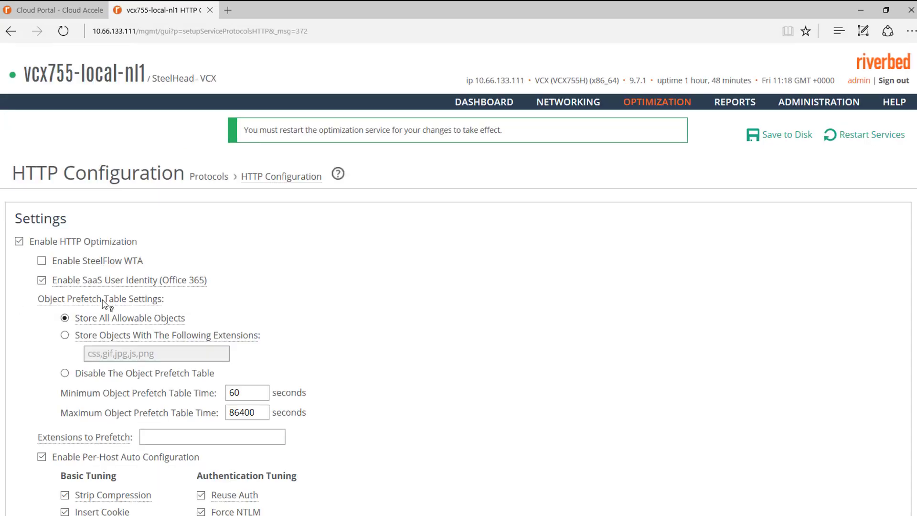
Check Enable SSL Optimization on SSL Main Settings and apply it.
{"action": "mouse_move", "coordinate": [656, 113]}
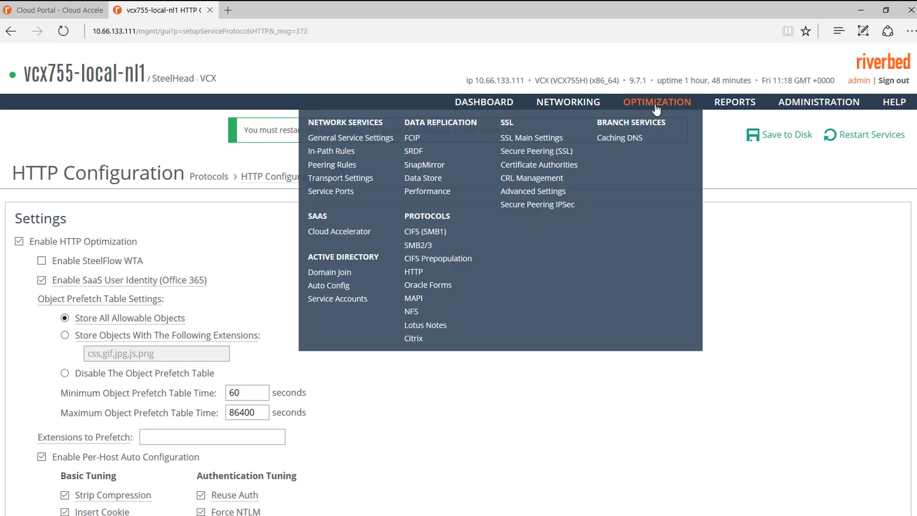
{"action": "left_click", "coordinate": [547, 142]}
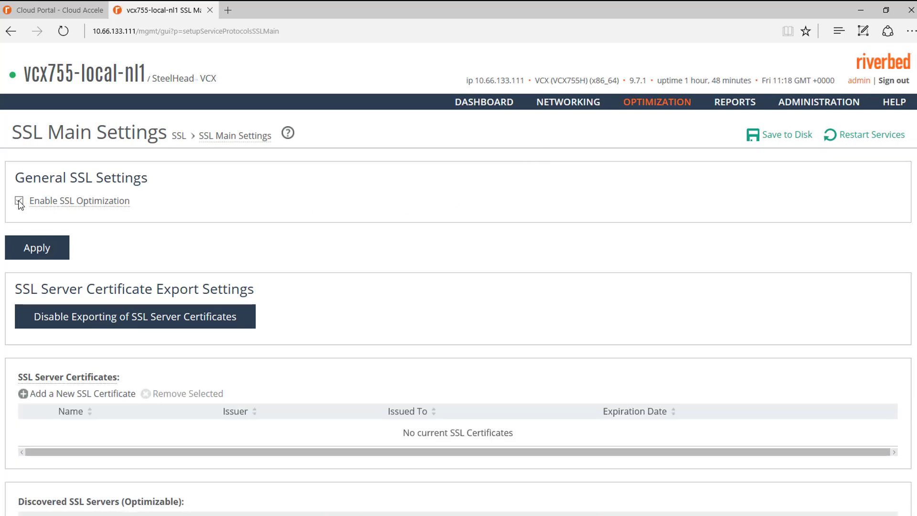
{"action": "left_click", "coordinate": [42, 247]}
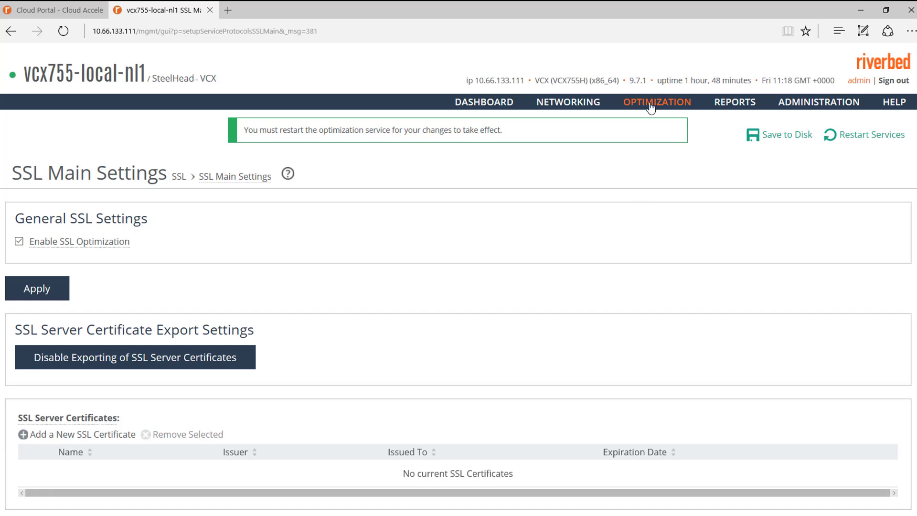
{"action": "mouse_move", "coordinate": [651, 105]}
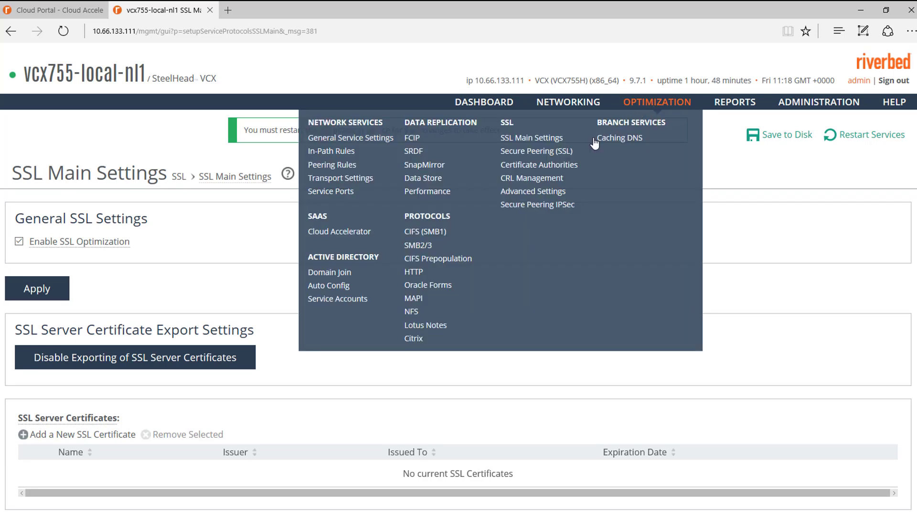
Review the Secure Peering (SSL) page: traffic type SSL Only and the peering certificate details.
{"action": "left_click", "coordinate": [538, 151]}
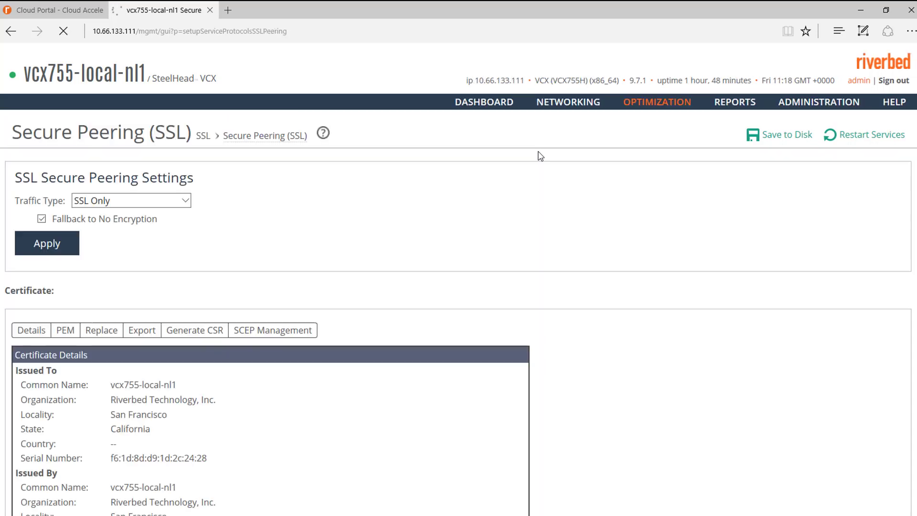
{"action": "scroll", "coordinate": [490, 310], "scroll_direction": "down", "scroll_amount": 2}
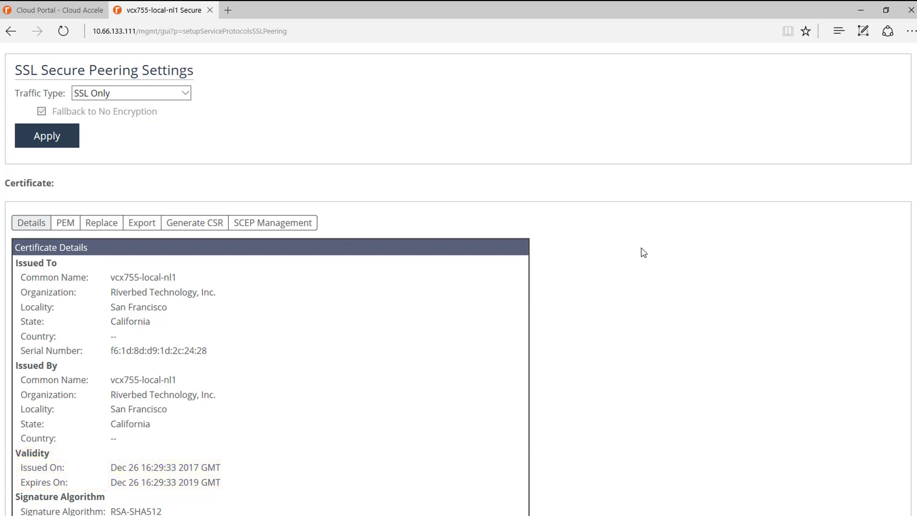
{"action": "scroll", "coordinate": [643, 252], "scroll_direction": "up", "scroll_amount": 2}
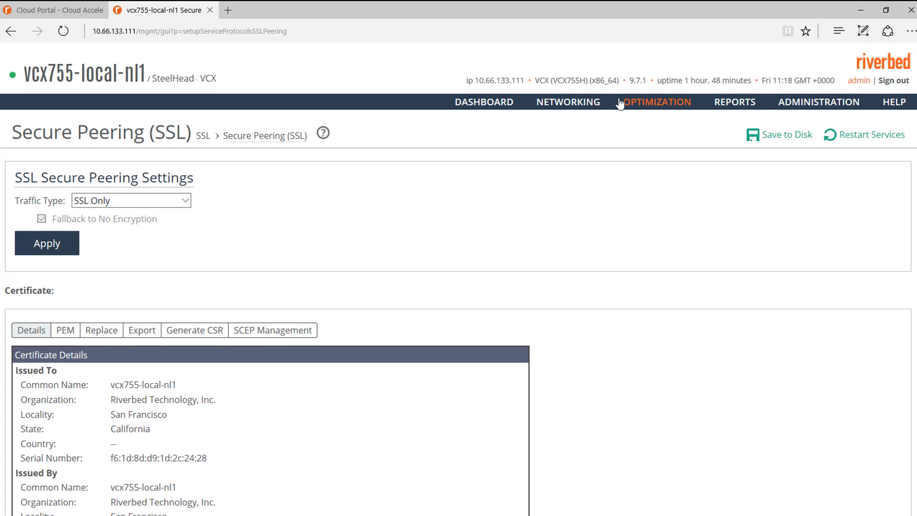
Turn on MAPI Exchange optimization with Outlook Anywhere, Auto-Detect and Encrypted Optimization, then apply.
{"action": "mouse_move", "coordinate": [655, 106]}
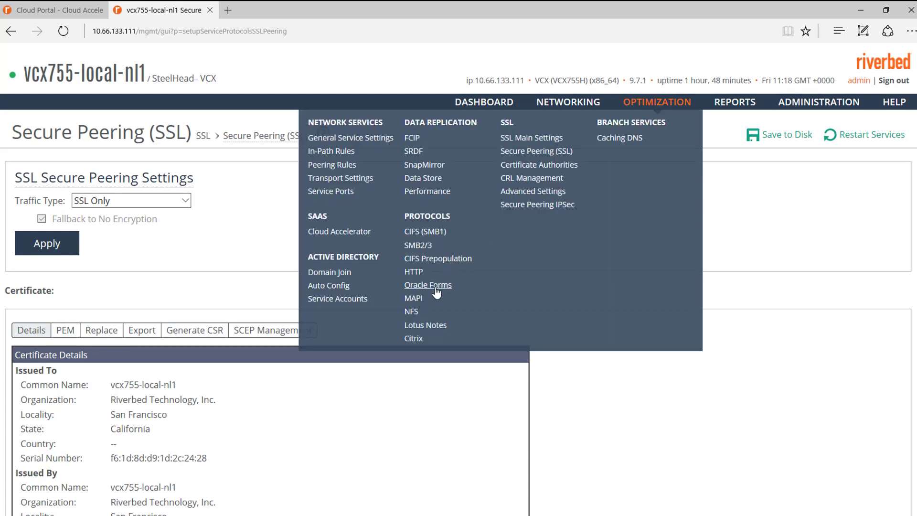
{"action": "left_click", "coordinate": [413, 298]}
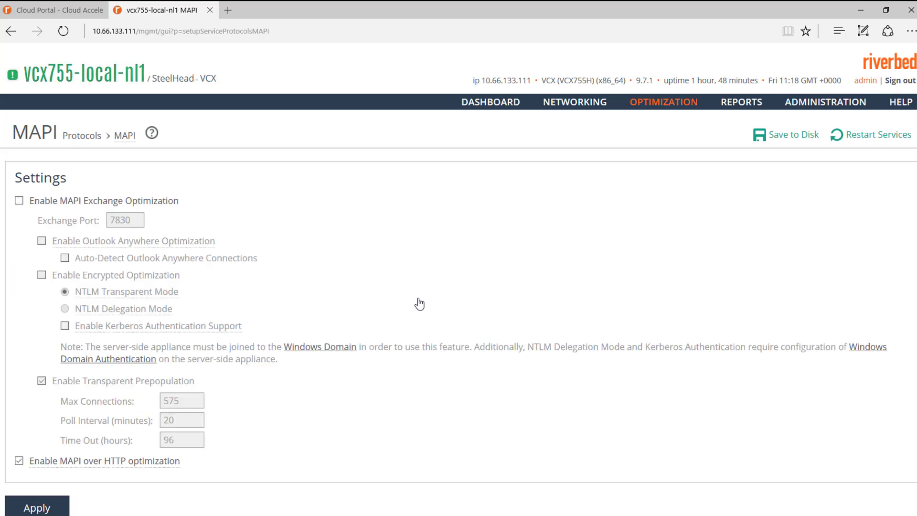
{"action": "left_click", "coordinate": [98, 203]}
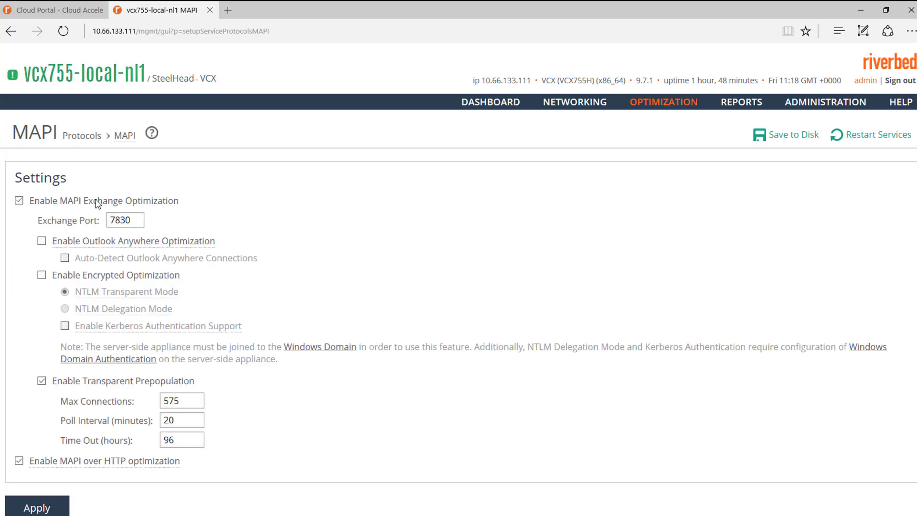
{"action": "left_click", "coordinate": [102, 246]}
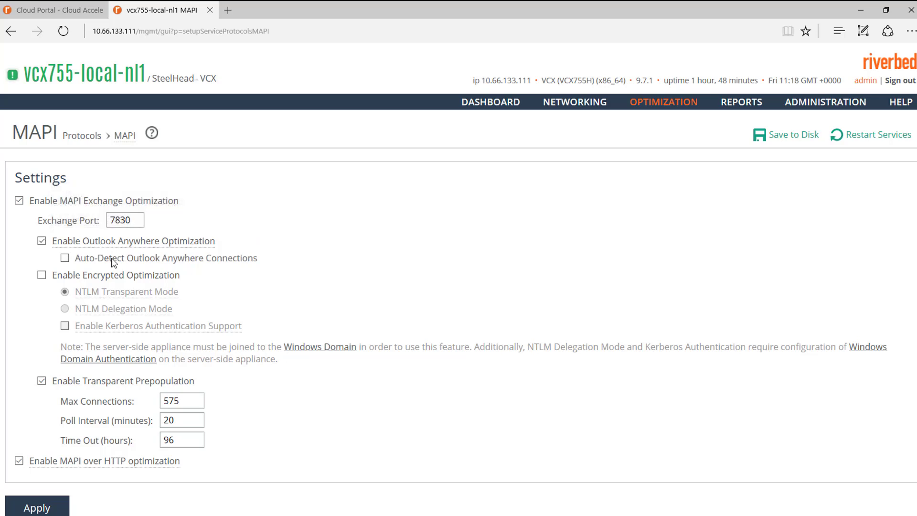
{"action": "left_click", "coordinate": [114, 262]}
{"action": "left_click", "coordinate": [80, 280]}
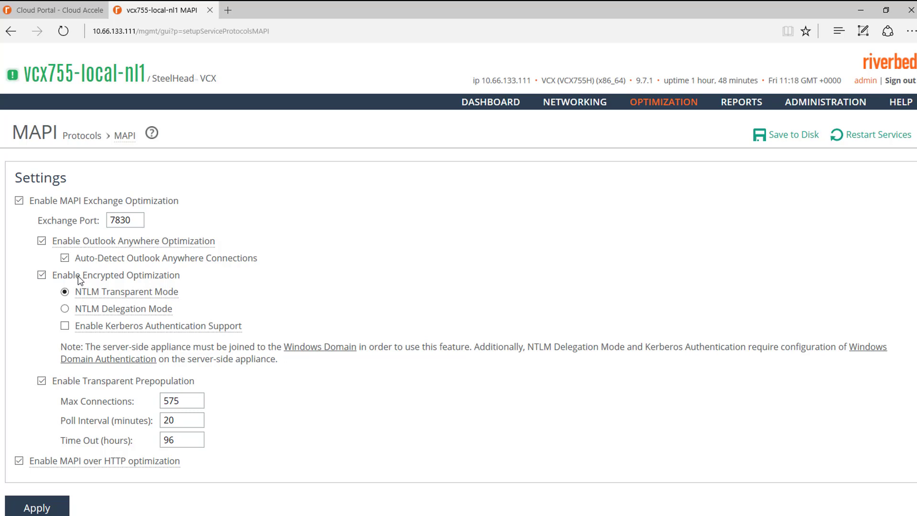
{"action": "mouse_move", "coordinate": [104, 467]}
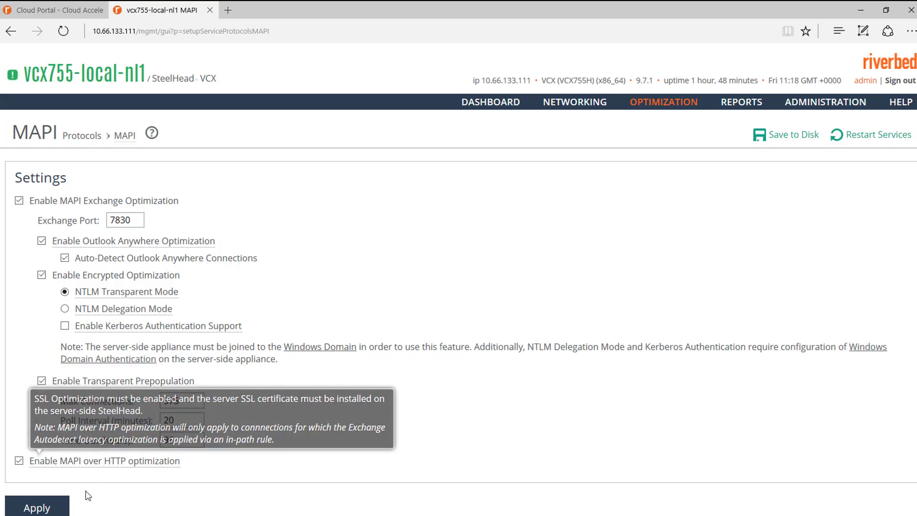
{"action": "left_click", "coordinate": [47, 509]}
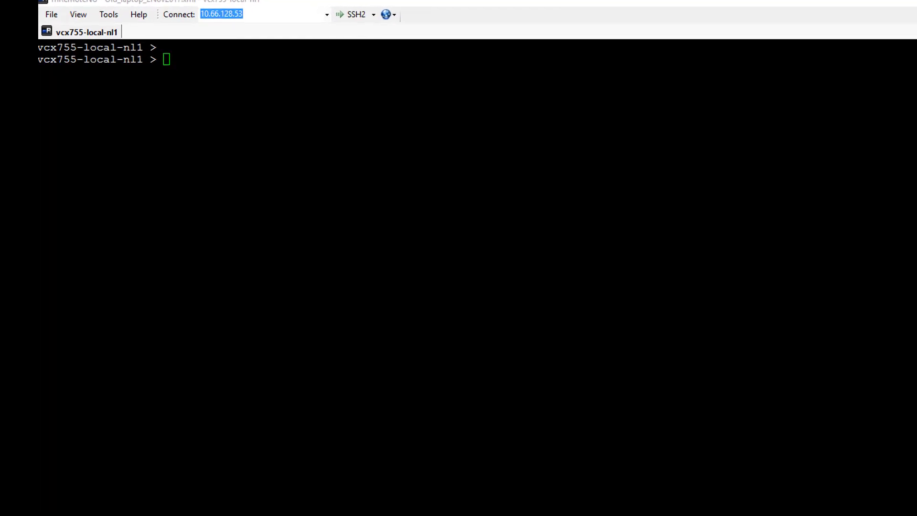
In the SteelHead SSH session, run en, conf t, then 'protocol ssl no-data conn-bypass by-client enable'.
{"action": "left_click", "coordinate": [29, 285]}
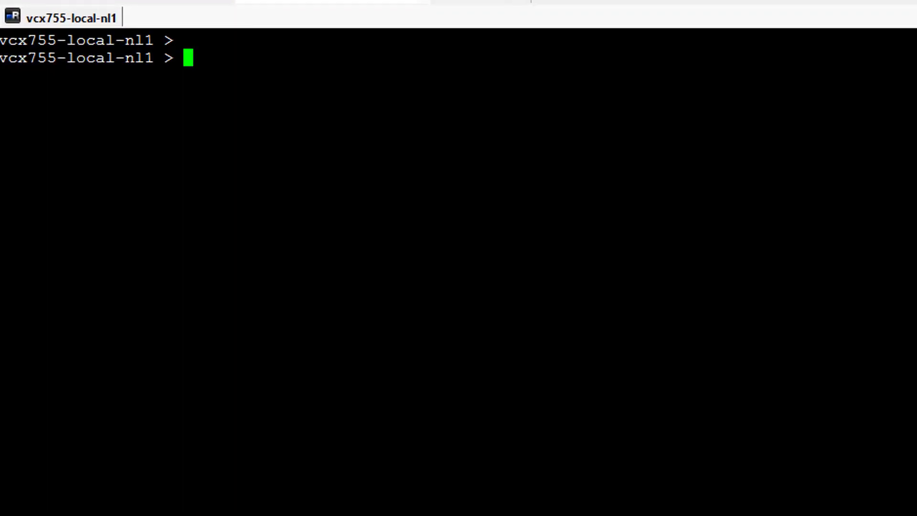
{"action": "type", "text": "en"}
{"action": "key", "text": "Return"}
{"action": "type", "text": "conf t"}
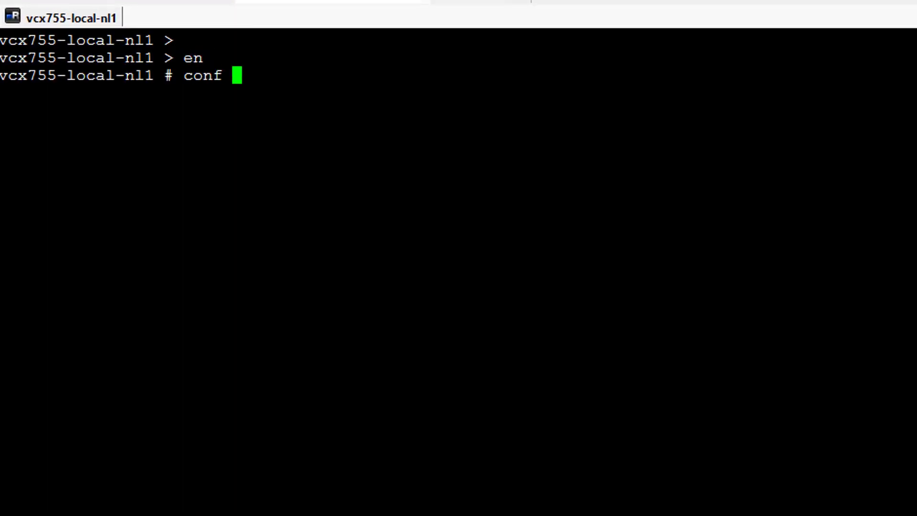
{"action": "key", "text": "Return"}
{"action": "type", "text": "protocol ssl no-data conn-bypass by-client enable"}
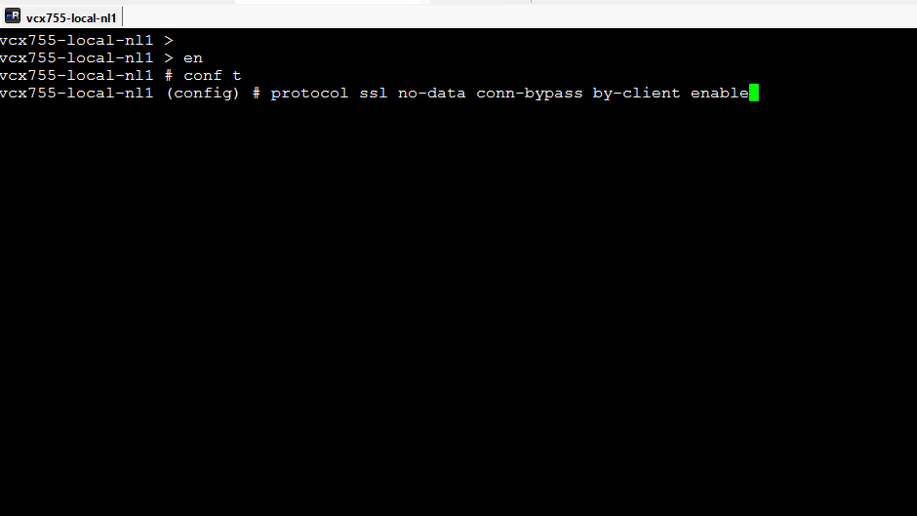
{"action": "key", "text": "Return"}
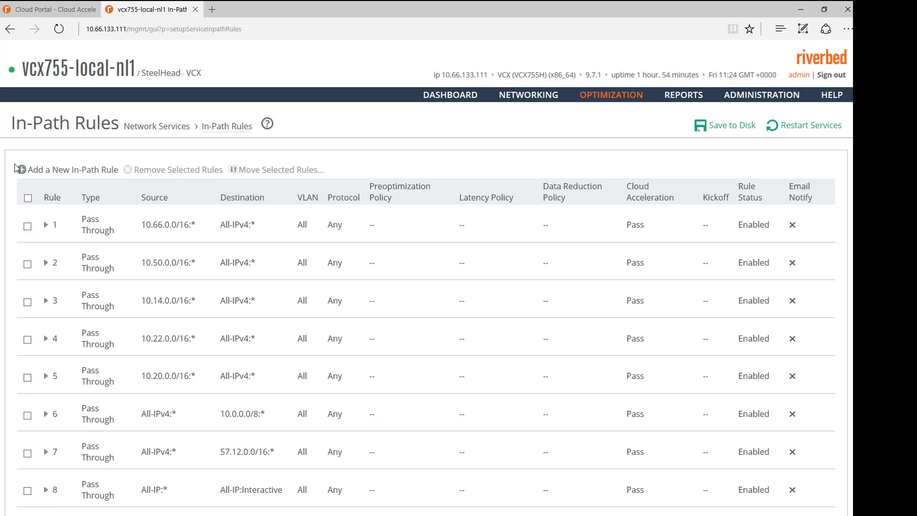
Start a new in-path rule with IPv4 source subnet 10.66.135.12/32.
{"action": "left_click", "coordinate": [91, 172]}
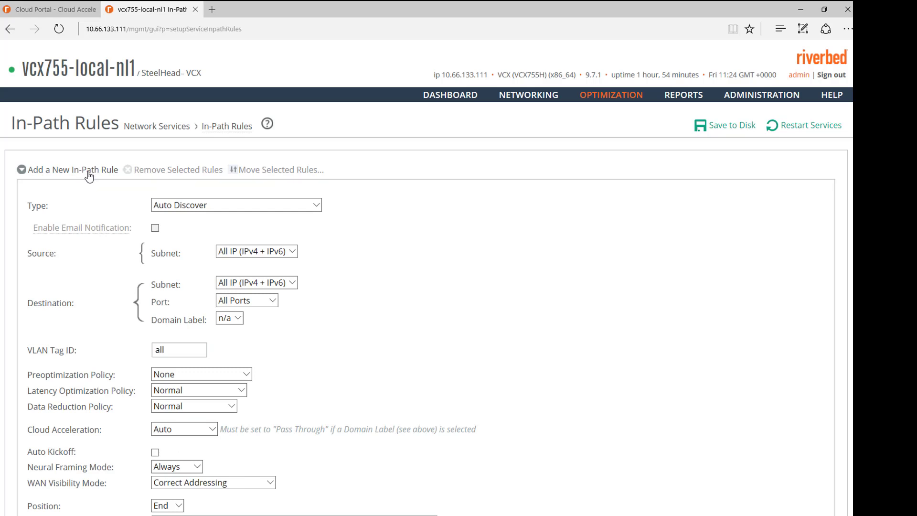
{"action": "left_click", "coordinate": [271, 253]}
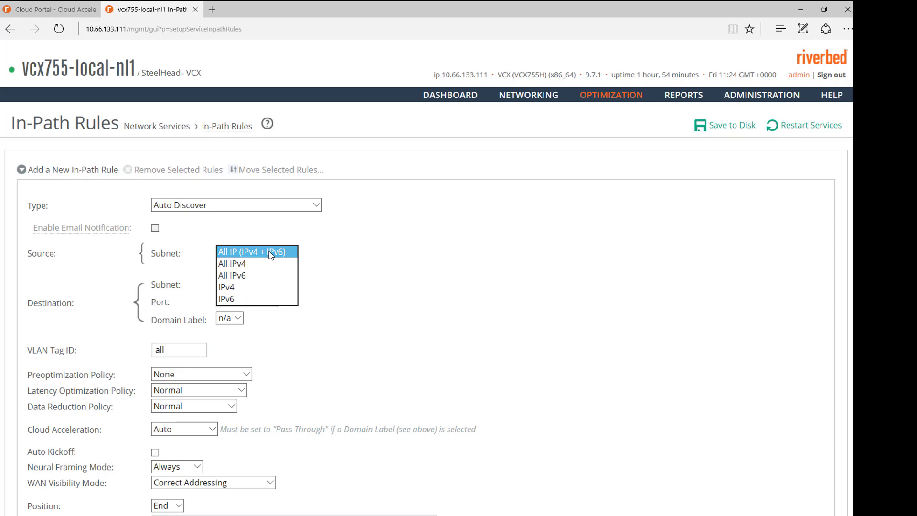
{"action": "left_click", "coordinate": [262, 290]}
{"action": "left_click", "coordinate": [328, 256]}
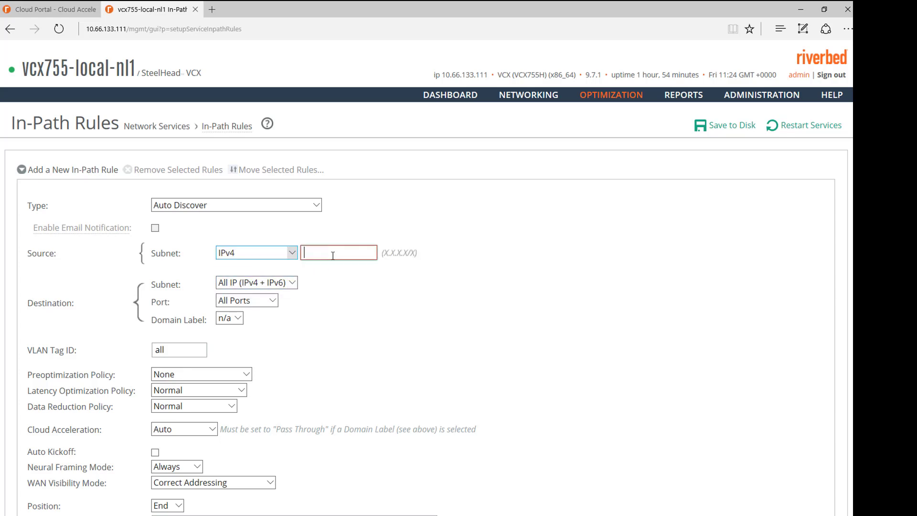
{"action": "type", "text": "10.66.135.12/32"}
Target the _cloud-accel-saas_ host label with Exchange Autodetect latency, position it at Start, and add it.
{"action": "left_click", "coordinate": [283, 282]}
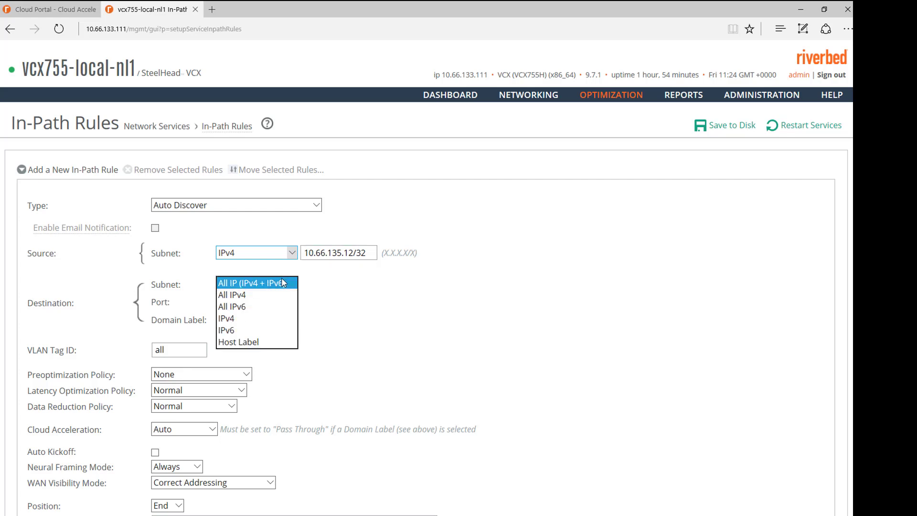
{"action": "left_click", "coordinate": [256, 343]}
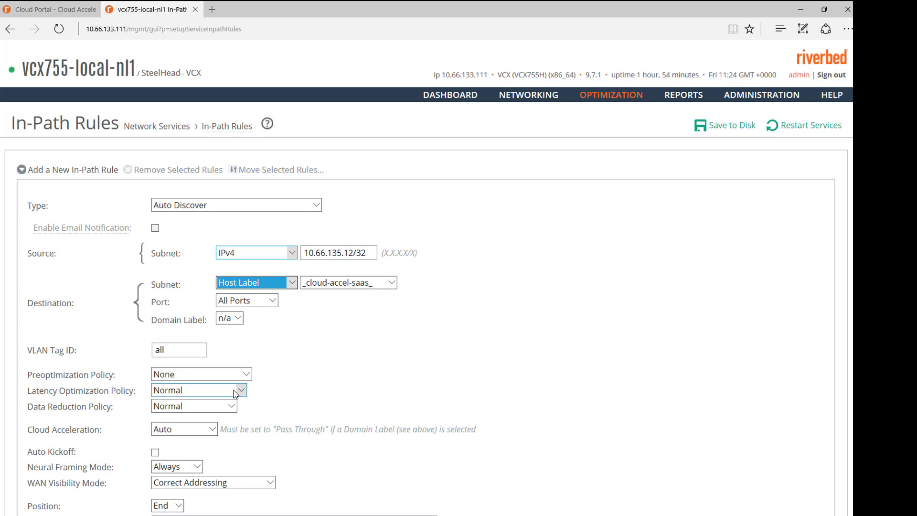
{"action": "left_click", "coordinate": [235, 393]}
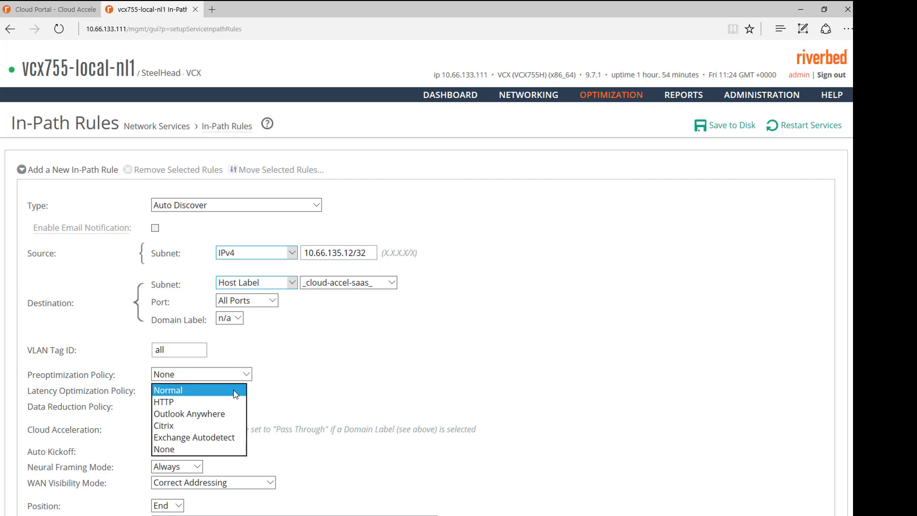
{"action": "left_click", "coordinate": [221, 437]}
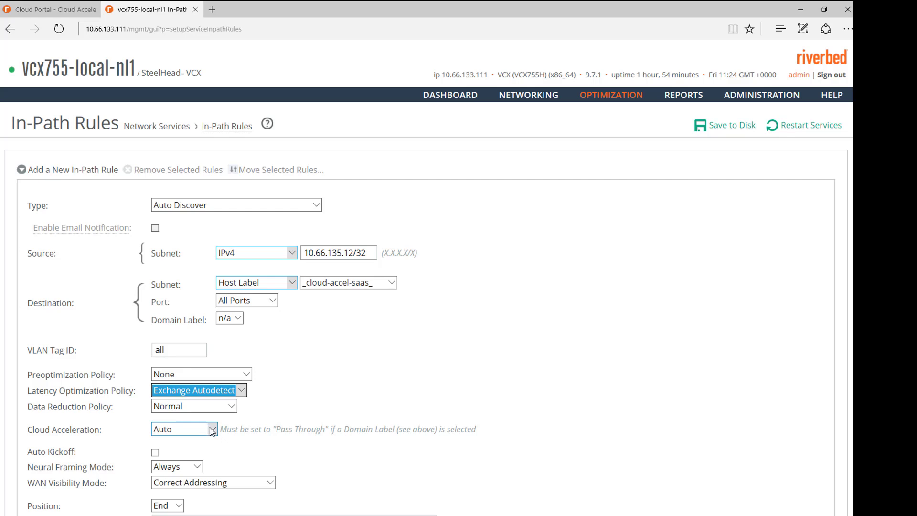
{"action": "left_click", "coordinate": [176, 506]}
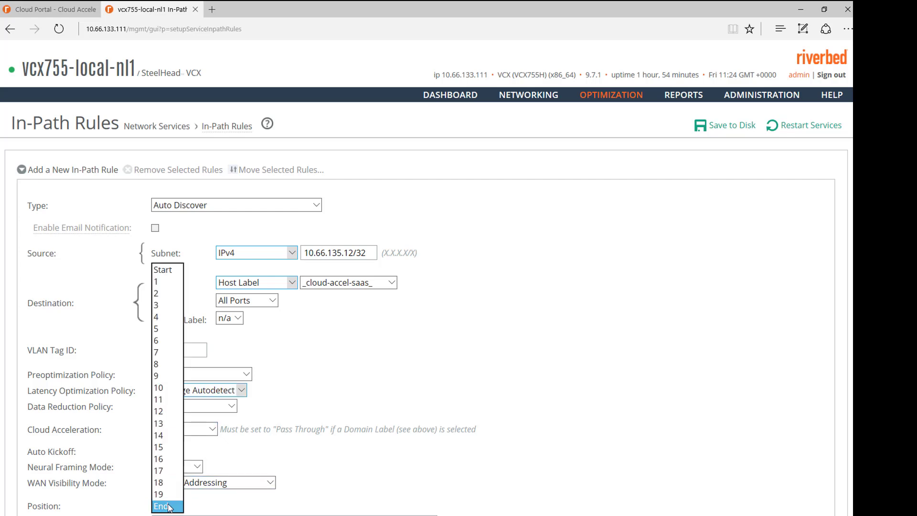
{"action": "key", "text": "Home"}
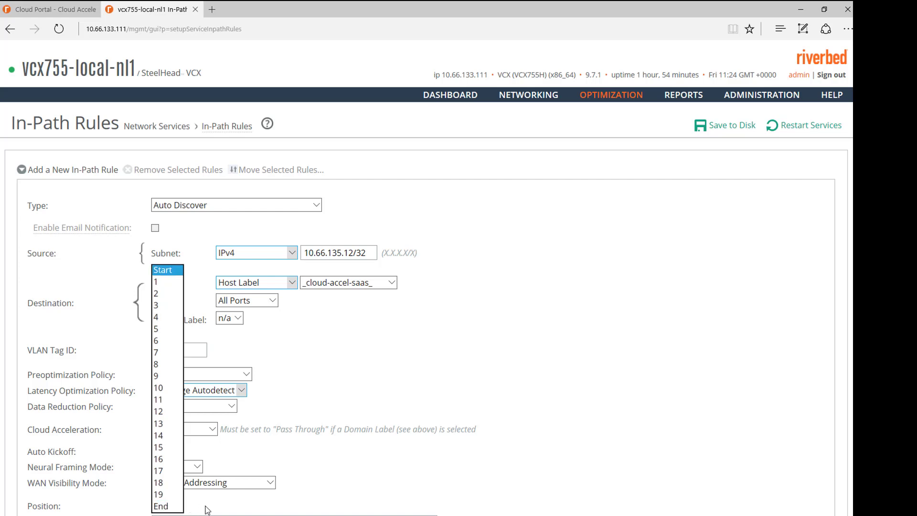
{"action": "key", "text": "Return"}
{"action": "scroll", "coordinate": [283, 413], "scroll_direction": "down", "scroll_amount": 2}
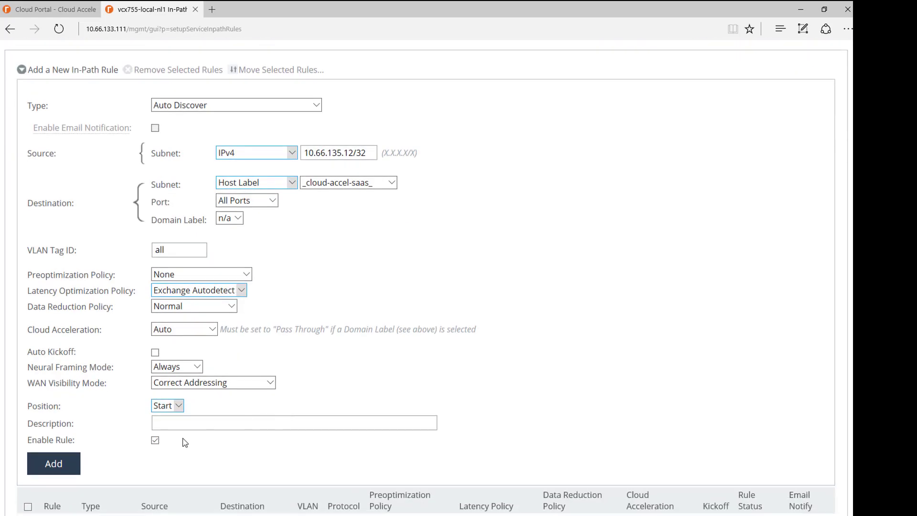
{"action": "left_click", "coordinate": [67, 466]}
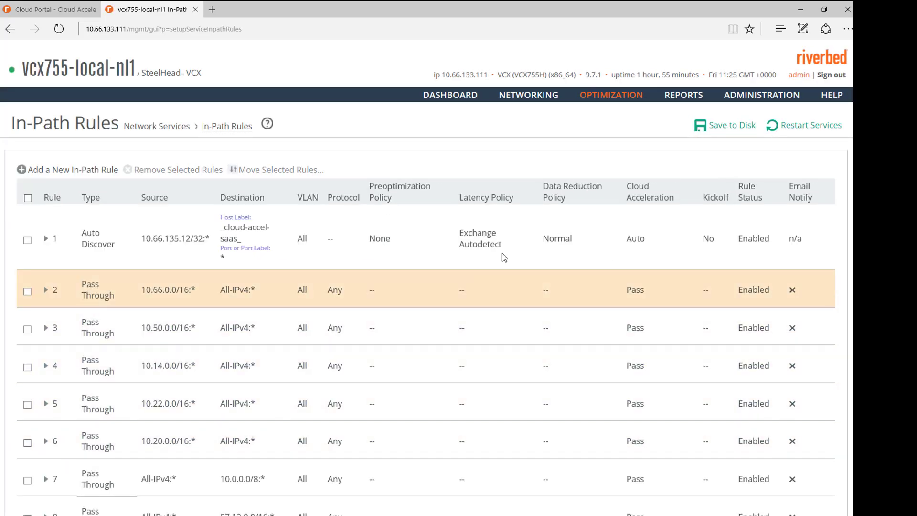
Save the configuration to disk and confirm restarting the optimization service.
{"action": "left_click", "coordinate": [705, 126]}
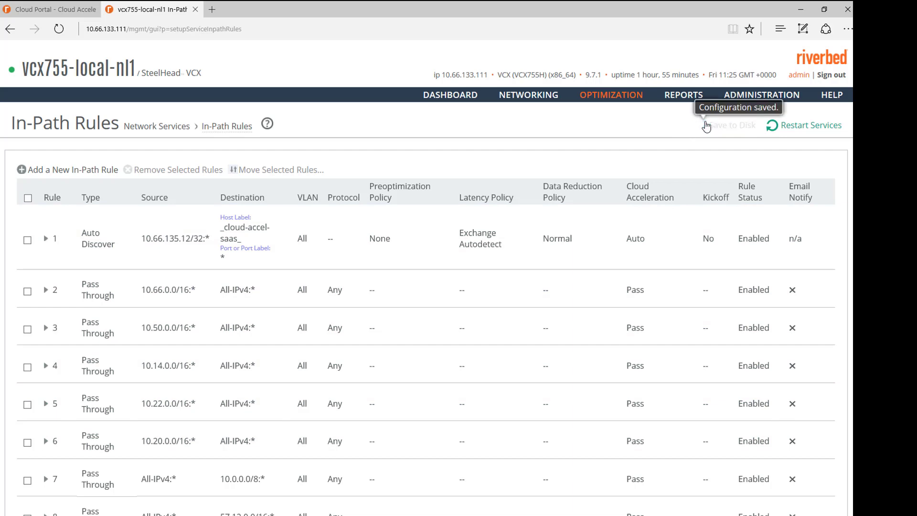
{"action": "left_click", "coordinate": [790, 128]}
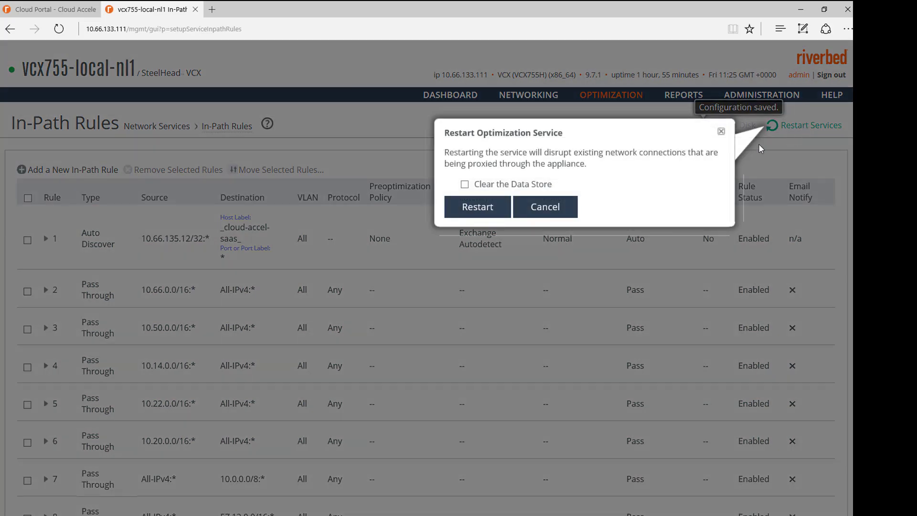
{"action": "left_click", "coordinate": [478, 207]}
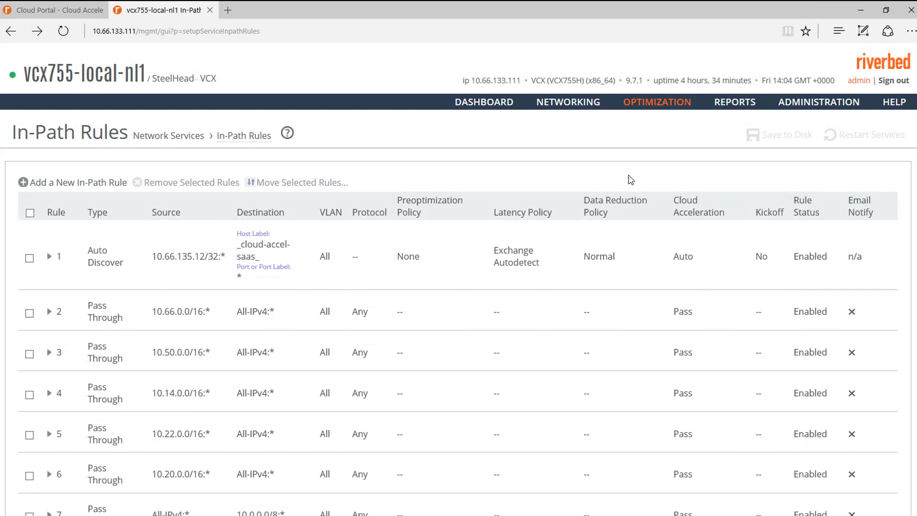
Open OPTIMIZATION > SAAS > Cloud Accelerator, which shows Unregistered, then go to the Cloud Portal.
{"action": "left_click", "coordinate": [655, 106]}
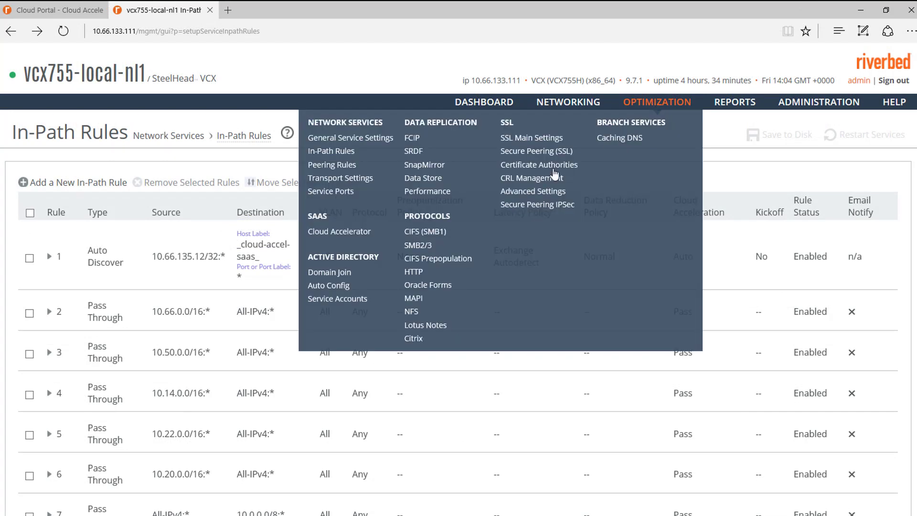
{"action": "left_click", "coordinate": [348, 233]}
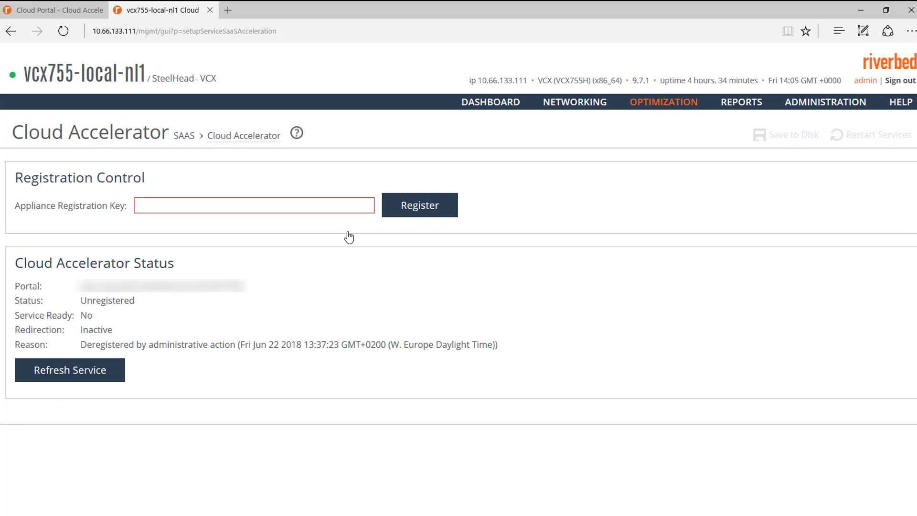
{"action": "left_click", "coordinate": [58, 17]}
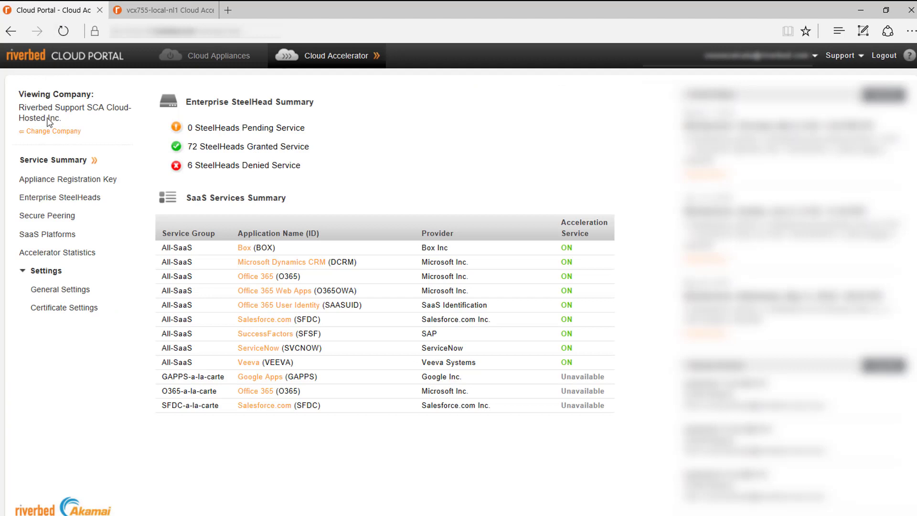
Show the Appliance Registration Key page and select the entire key.
{"action": "left_click", "coordinate": [61, 180]}
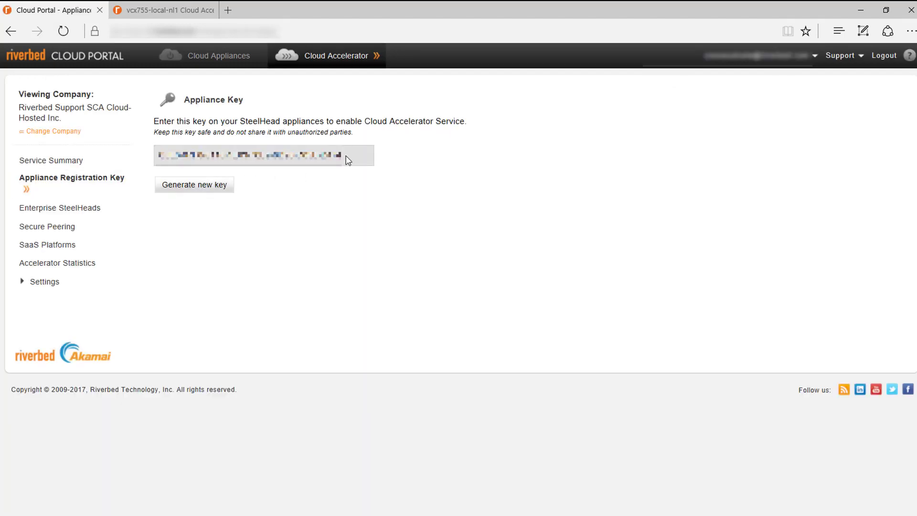
{"action": "left_click_drag", "start_coordinate": [321, 154], "coordinate": [163, 155]}
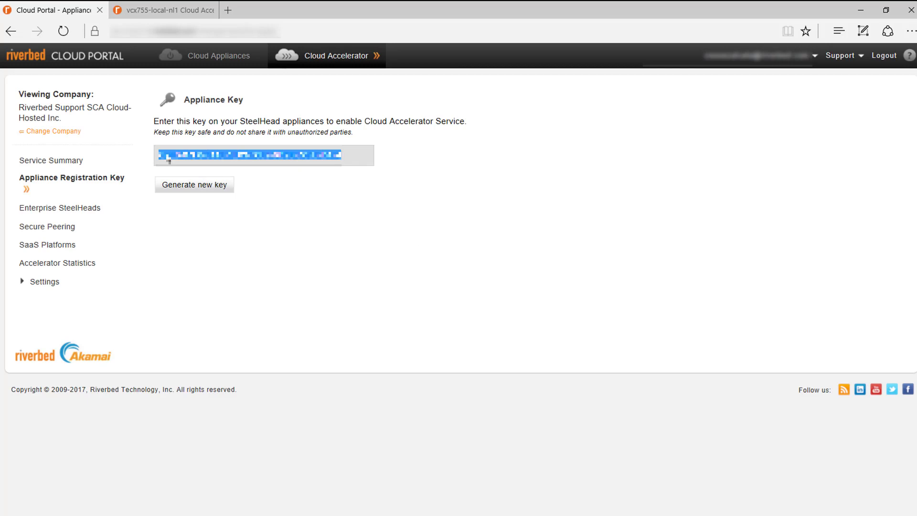
On the SteelHead Cloud Accelerator page, paste the registration key into Appliance Registration Key and register.
{"action": "left_click", "coordinate": [165, 10]}
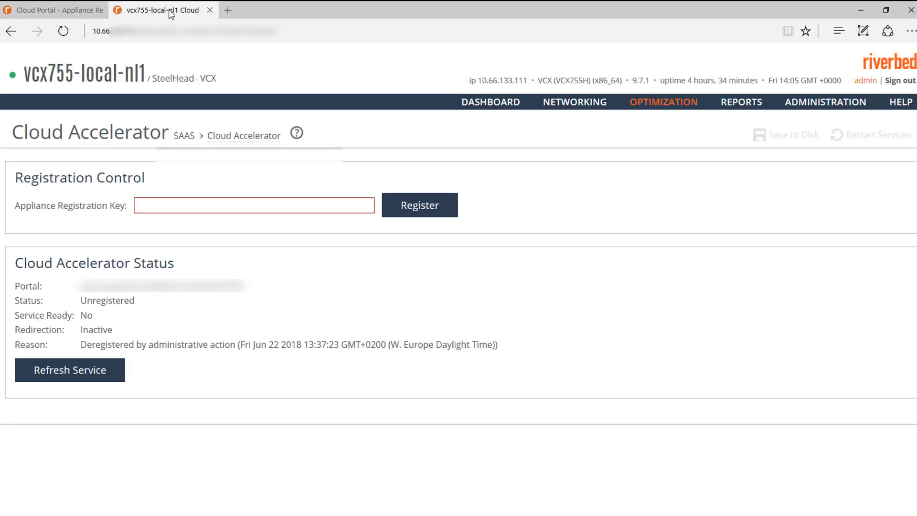
{"action": "left_click", "coordinate": [187, 206]}
{"action": "key", "text": "ctrl+v"}
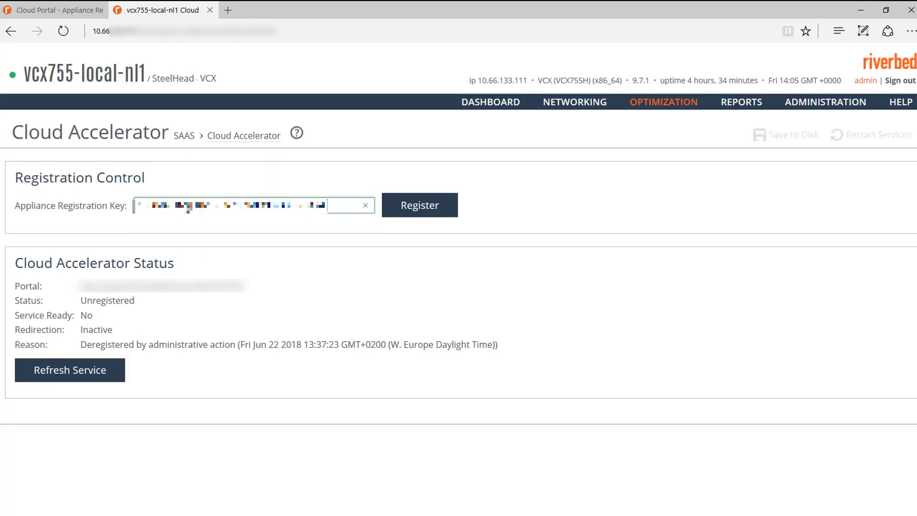
{"action": "left_click", "coordinate": [399, 210]}
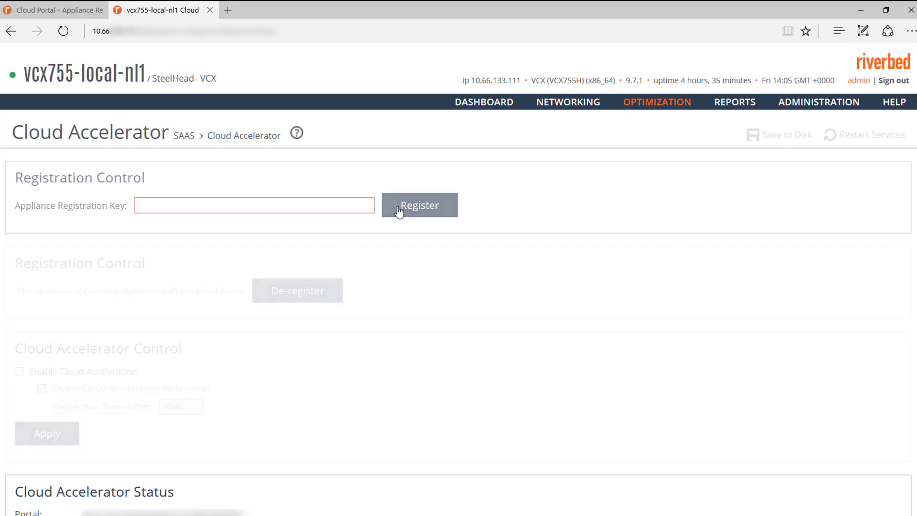
In Enterprise SteelHeads, grant service to the pending SteelHead, then return to the SteelHead tab.
{"action": "left_click", "coordinate": [67, 15]}
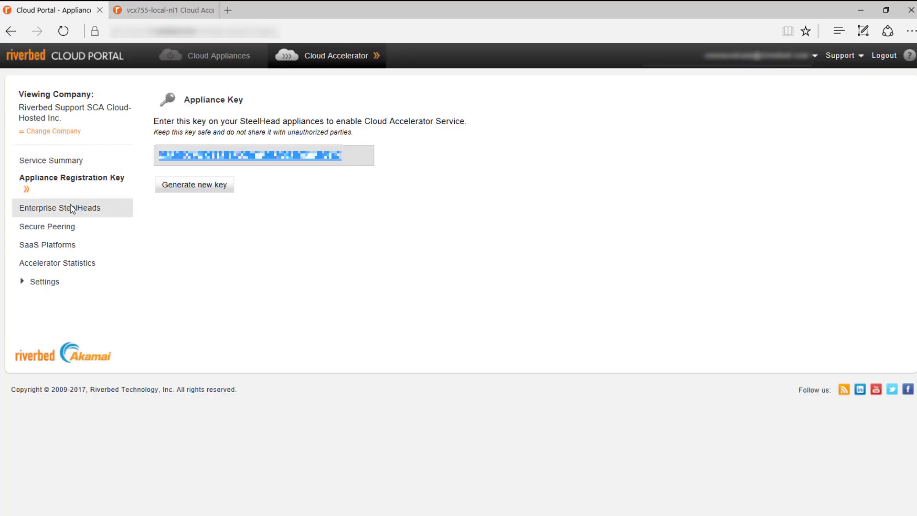
{"action": "left_click", "coordinate": [61, 209]}
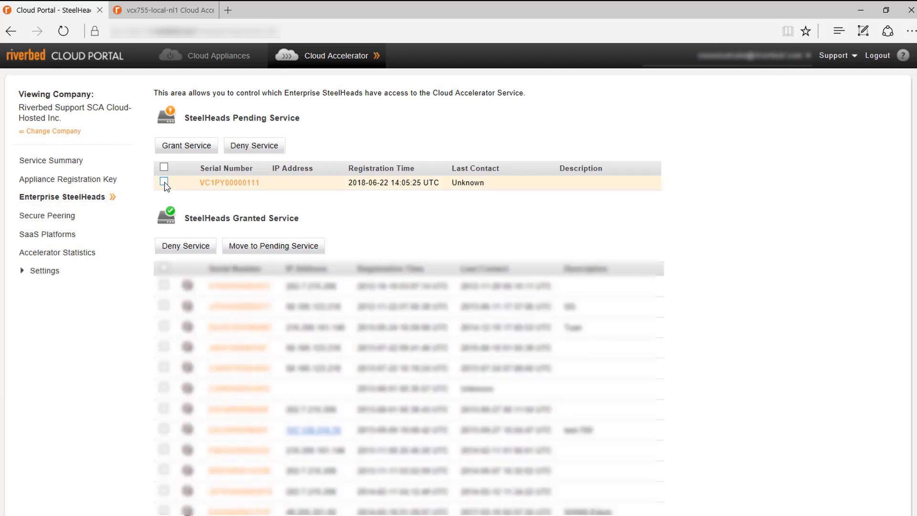
{"action": "left_click", "coordinate": [179, 148]}
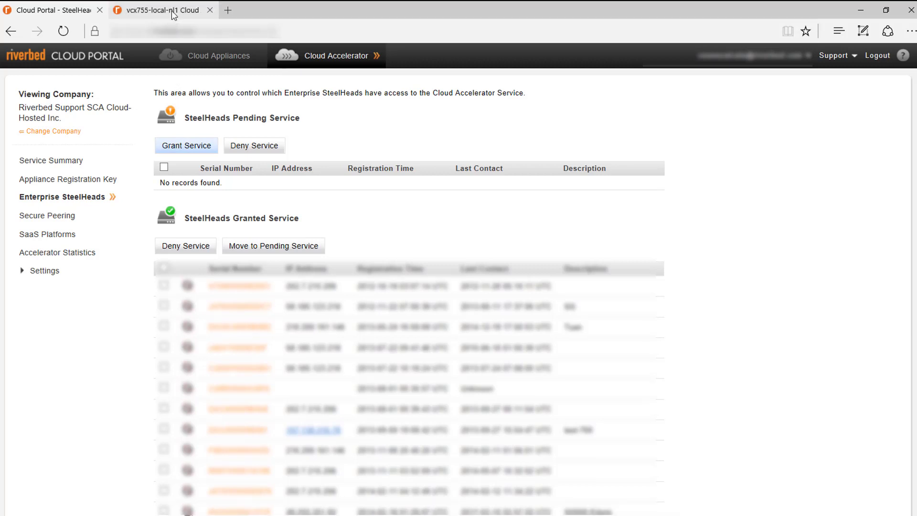
{"action": "left_click", "coordinate": [171, 10]}
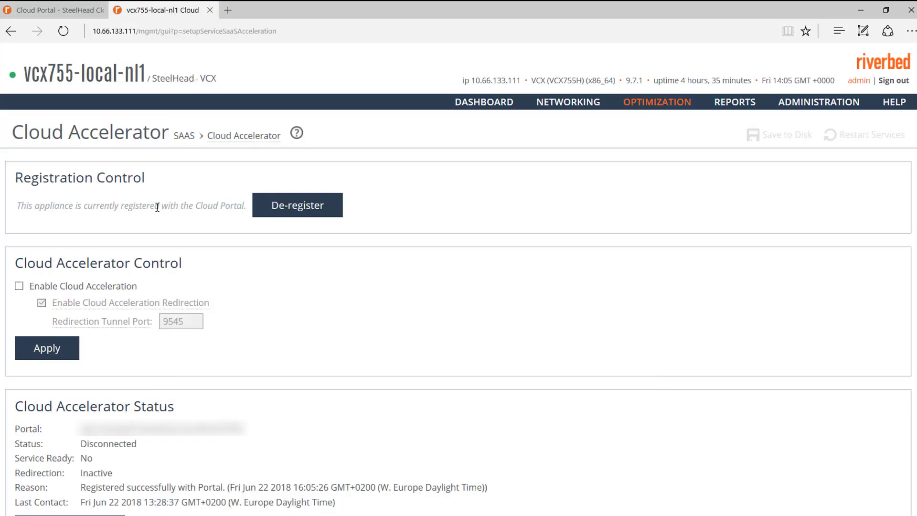
Check Enable Cloud Acceleration and apply, bringing status to Connected with redirection Active.
{"action": "left_click", "coordinate": [19, 286]}
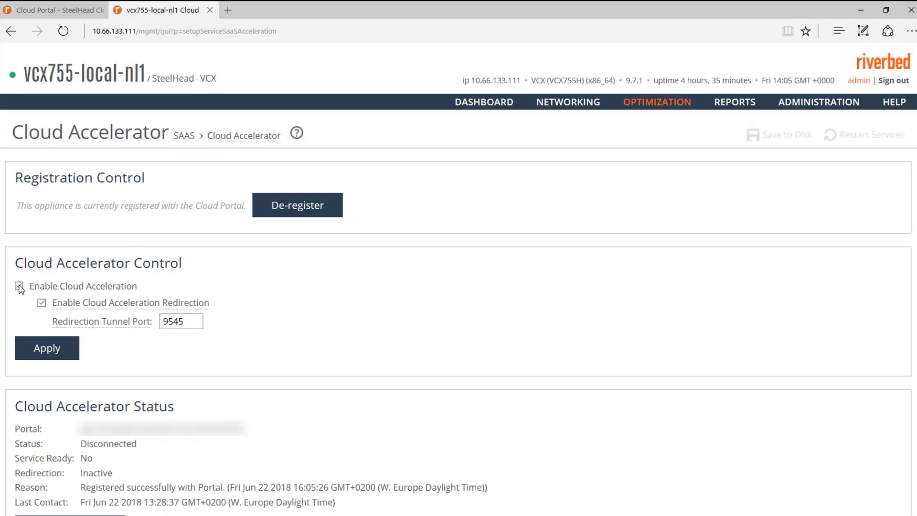
{"action": "left_click", "coordinate": [46, 352]}
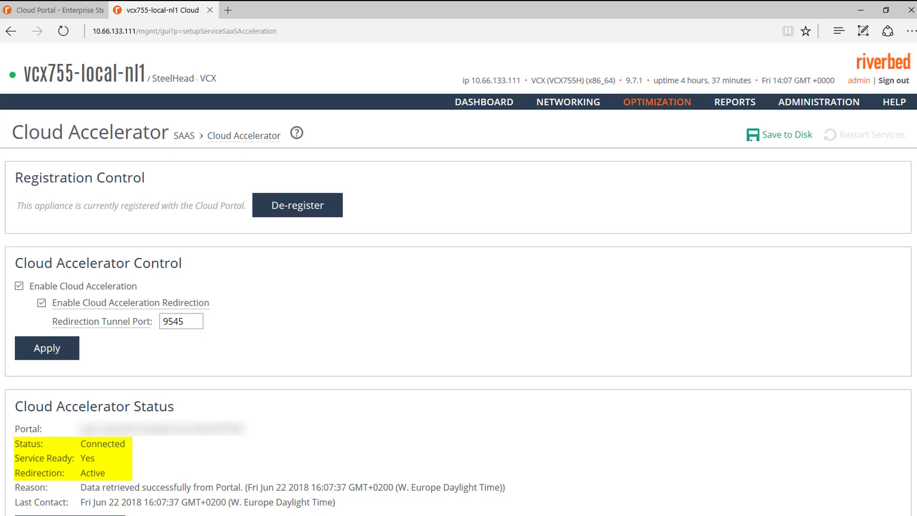
In SaaS Application Control, set Local Optimization to Enabled for Box and SuccessFactors.
{"action": "scroll", "coordinate": [463, 278], "scroll_direction": "down", "scroll_amount": 1}
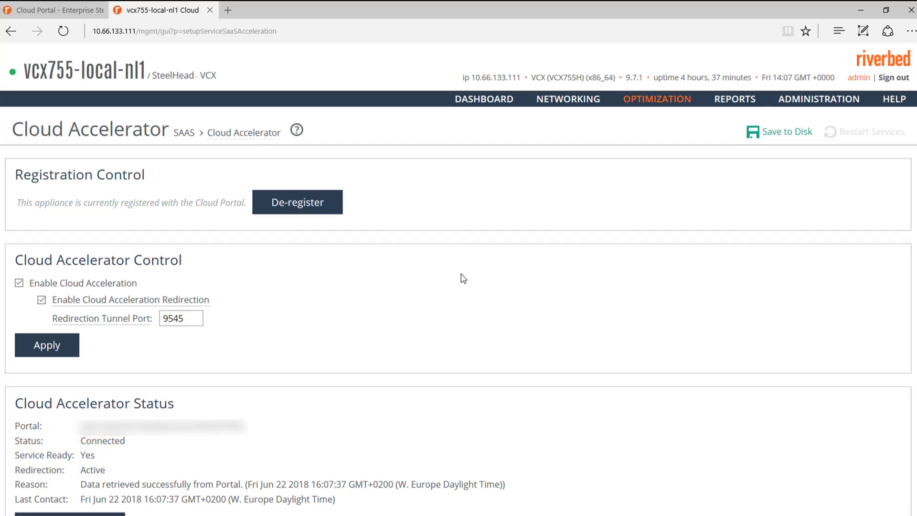
{"action": "scroll", "coordinate": [463, 277], "scroll_direction": "down", "scroll_amount": 7}
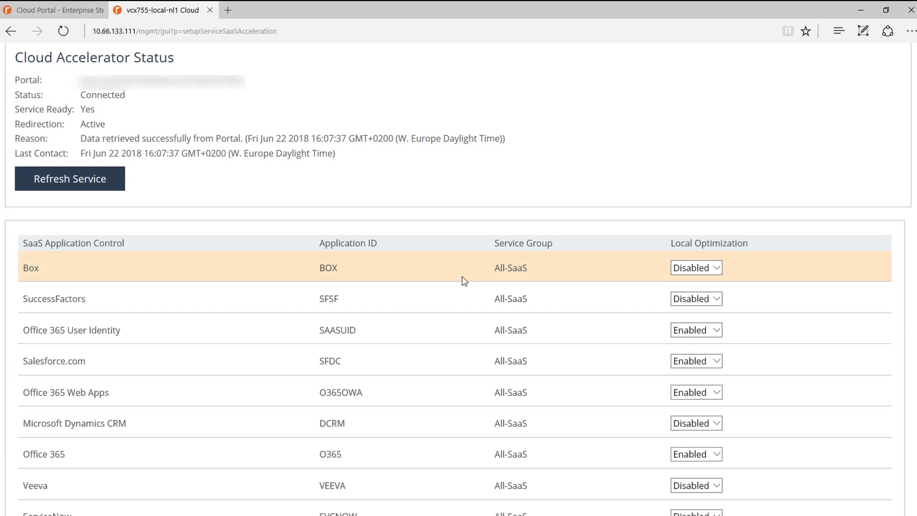
{"action": "left_click", "coordinate": [698, 268]}
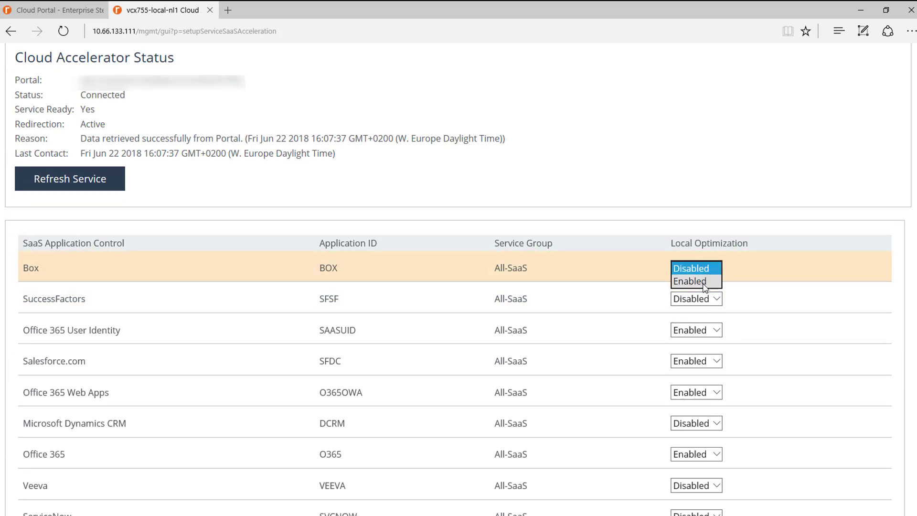
{"action": "left_click", "coordinate": [703, 282]}
{"action": "left_click", "coordinate": [703, 298]}
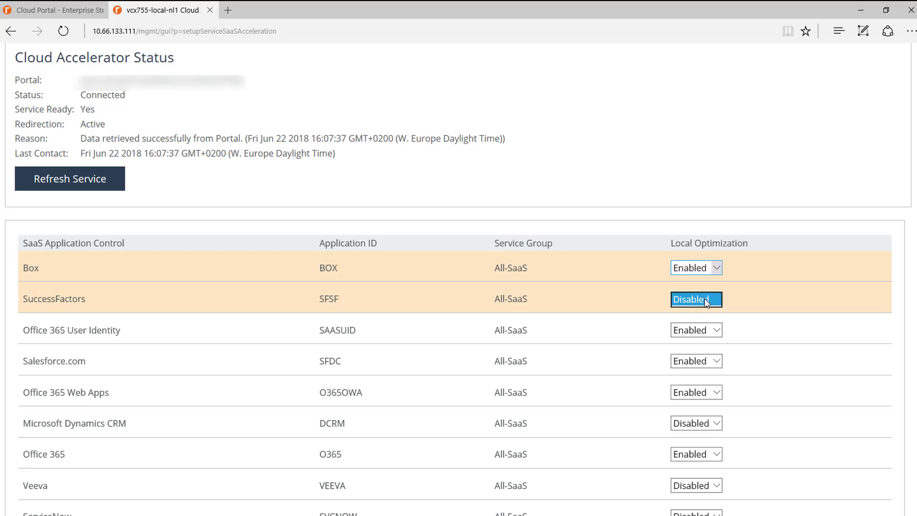
{"action": "left_click", "coordinate": [705, 313]}
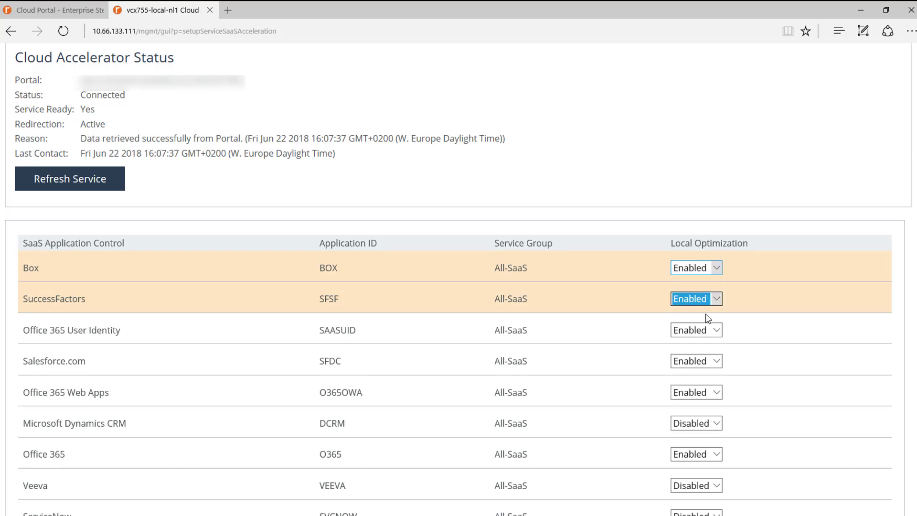